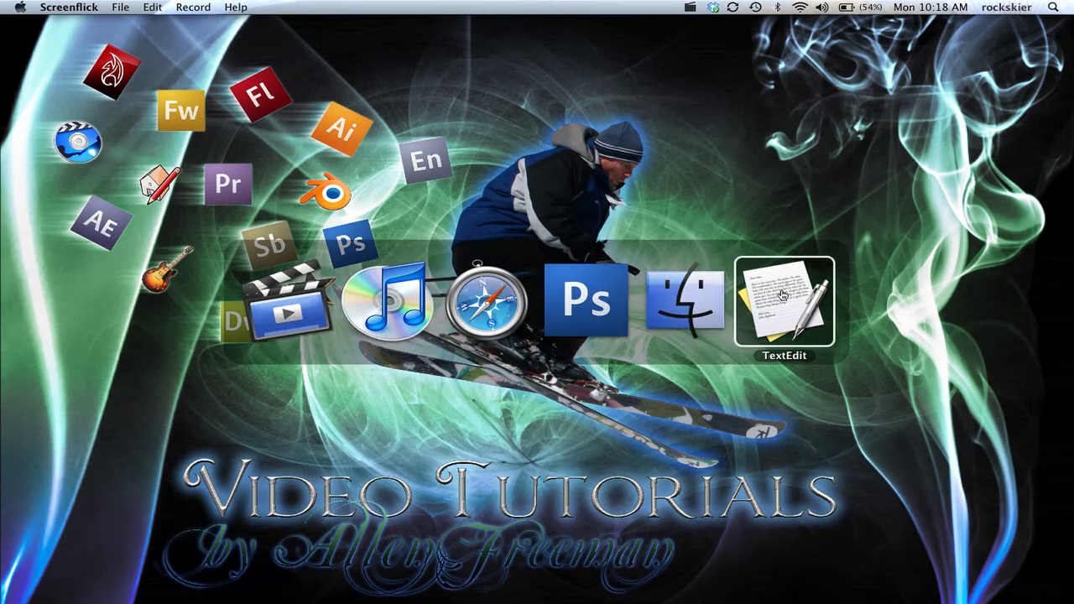
# Bring the Photoshop Mask Layer tutorial title page to the front in TextEdit, then start switching apps
pyautogui.click(781, 295)
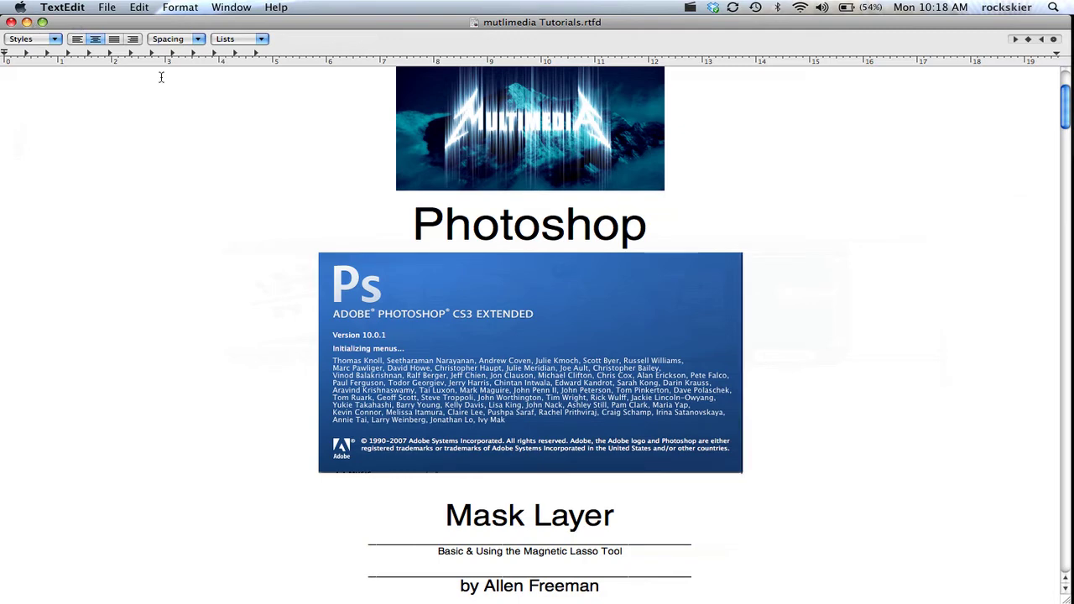
pyautogui.press('super+Tab')
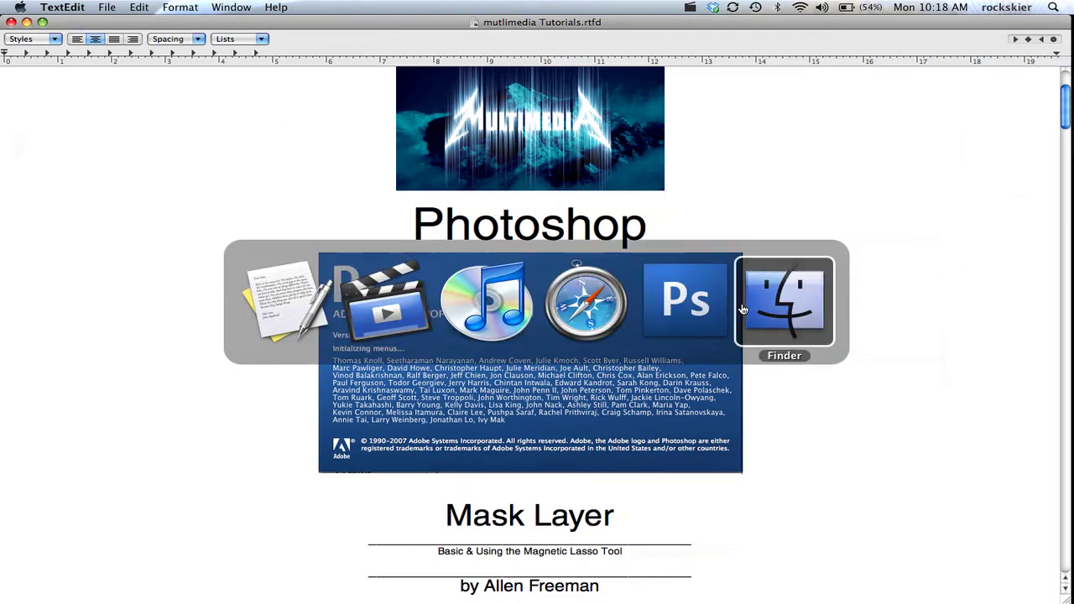
# Switch to Photoshop and start opening an existing image file
pyautogui.click(698, 302)
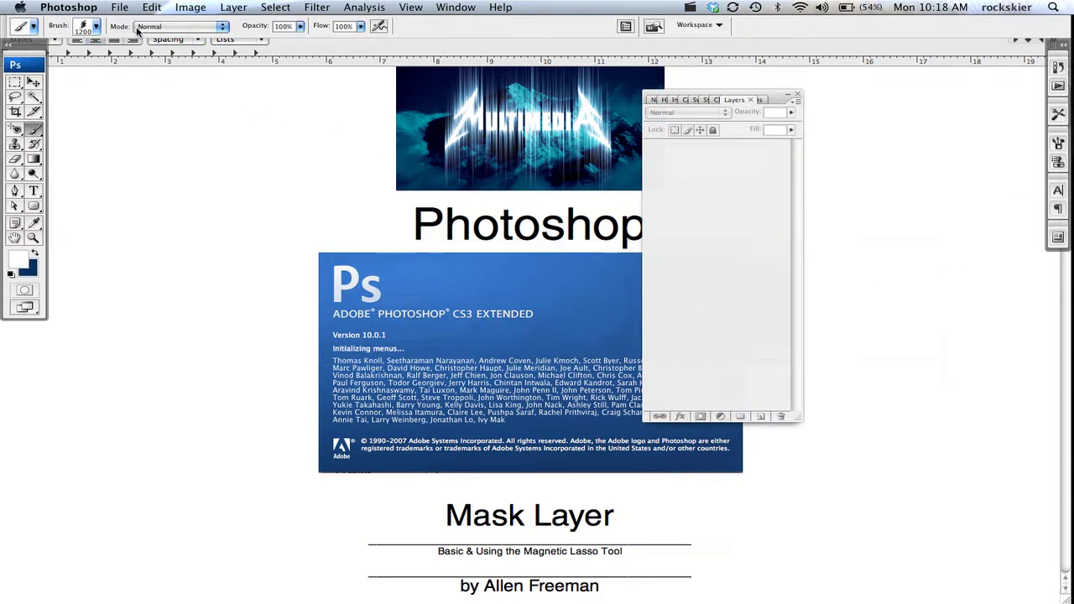
pyautogui.click(120, 7)
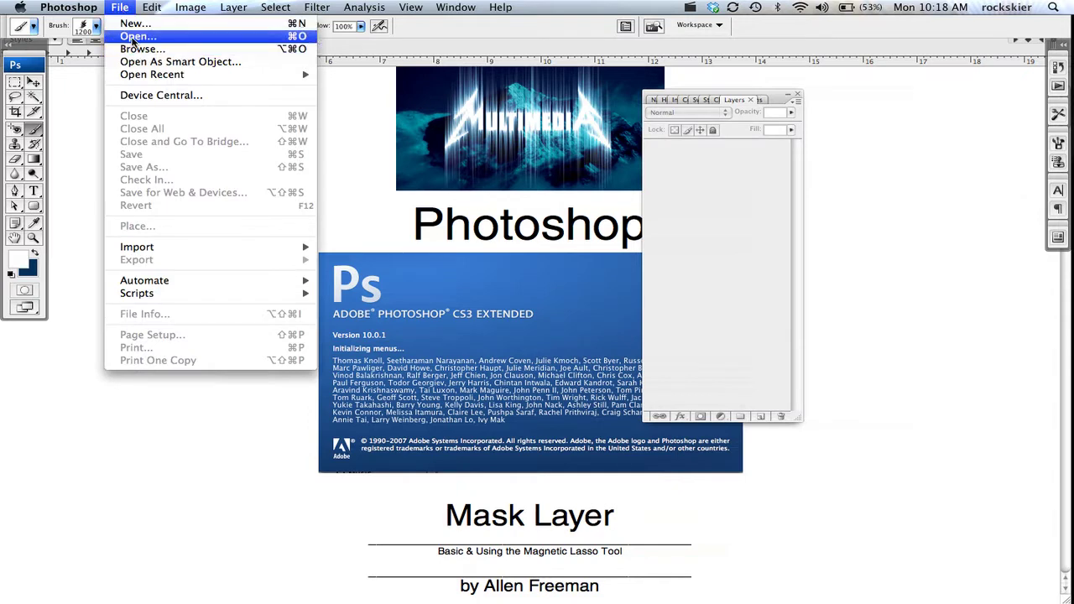
pyautogui.click(132, 37)
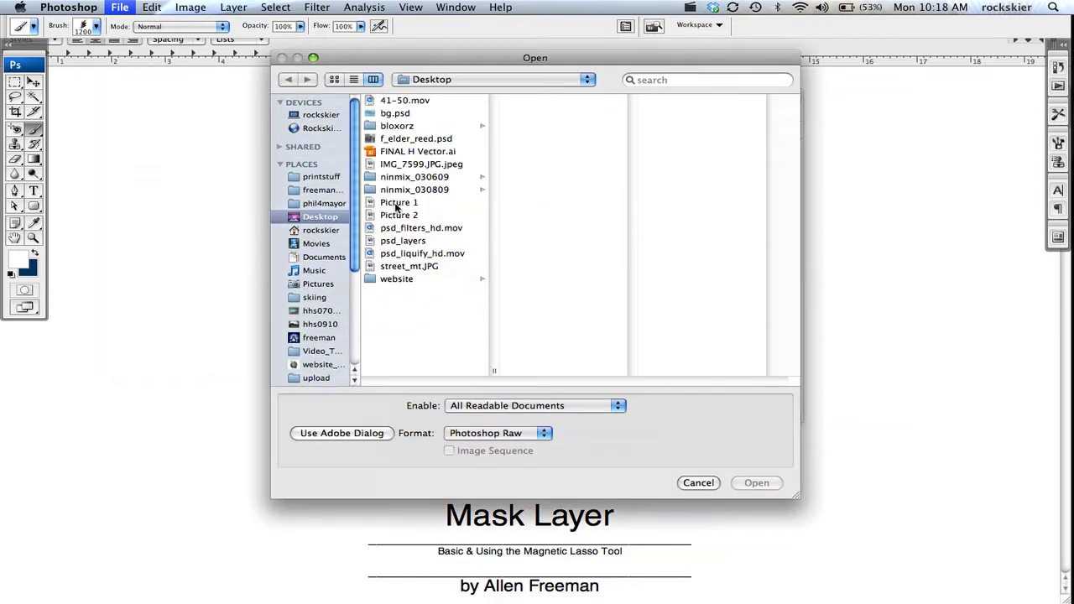
# Browse the Desktop files in the Open dialog and select street_mt.JPG
pyautogui.click(397, 205)
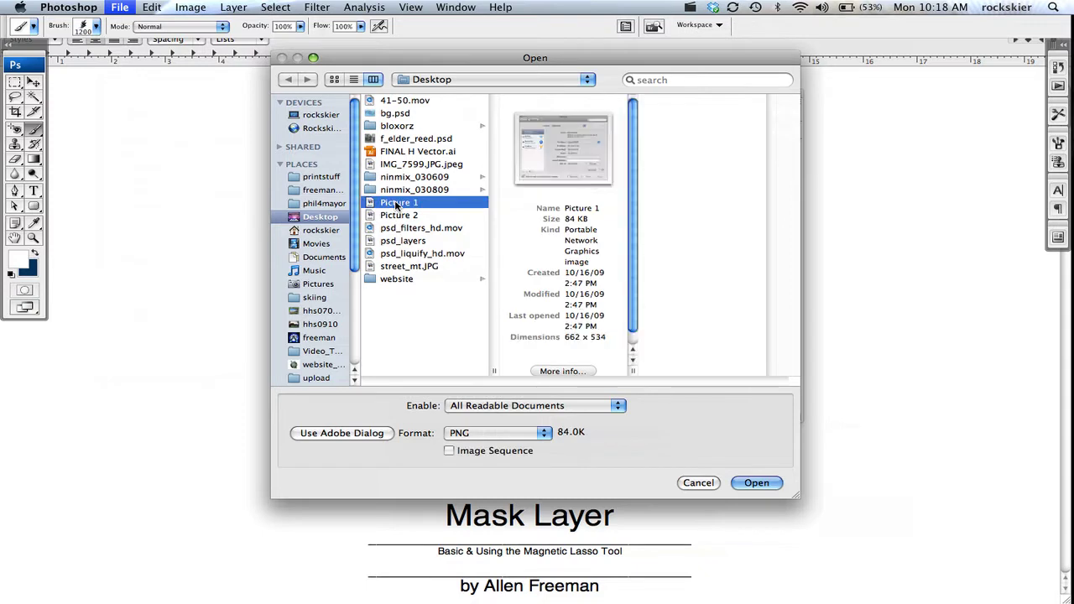
pyautogui.press('Down')
pyautogui.press('Down')
pyautogui.press('Down')
pyautogui.press('Down')
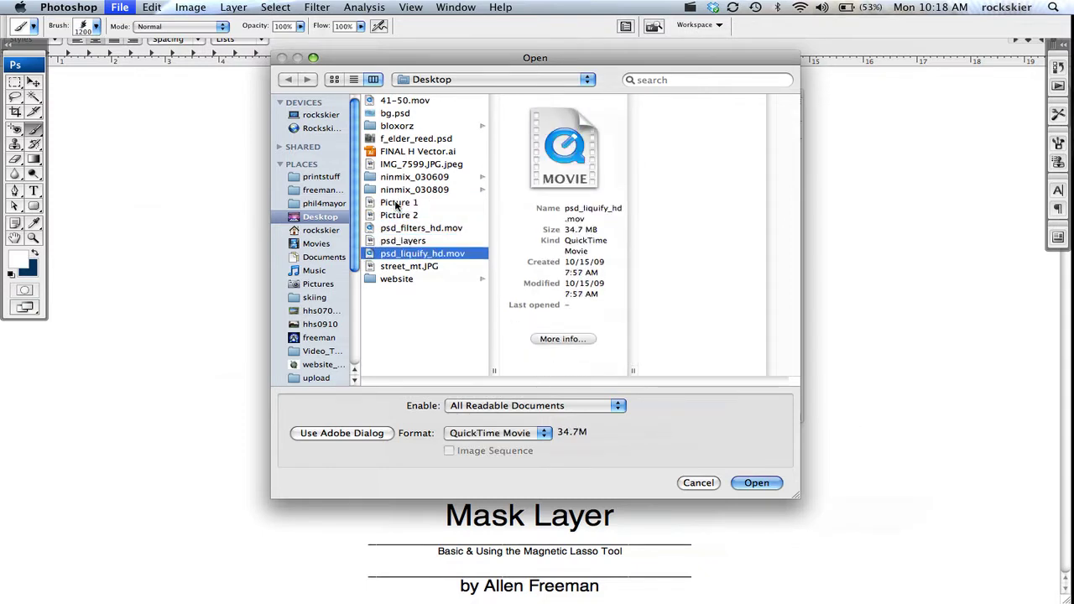
pyautogui.press('Down')
pyautogui.press('Up')
pyautogui.press('Up')
pyautogui.press('Up')
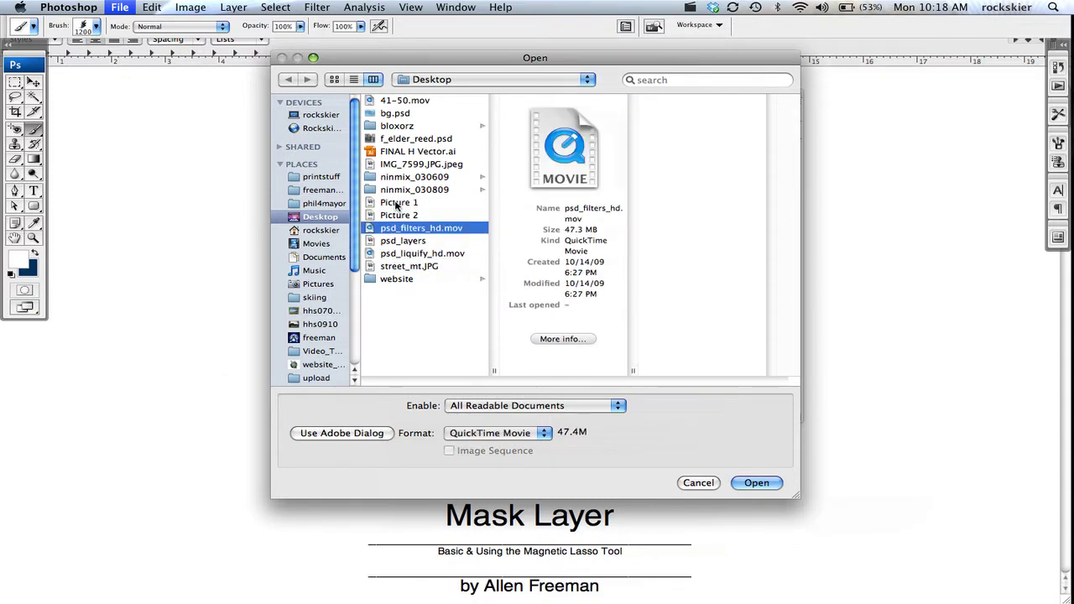
pyautogui.press('Up')
pyautogui.press('Up')
pyautogui.press('Down')
pyautogui.press('Down')
pyautogui.press('Down')
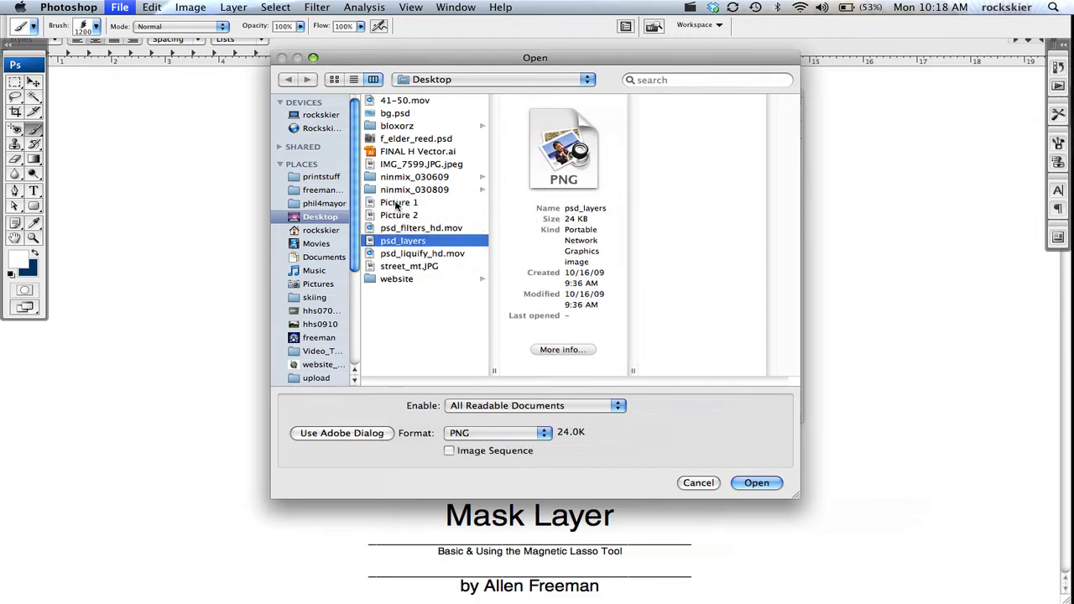
pyautogui.press('Down')
pyautogui.press('Down')
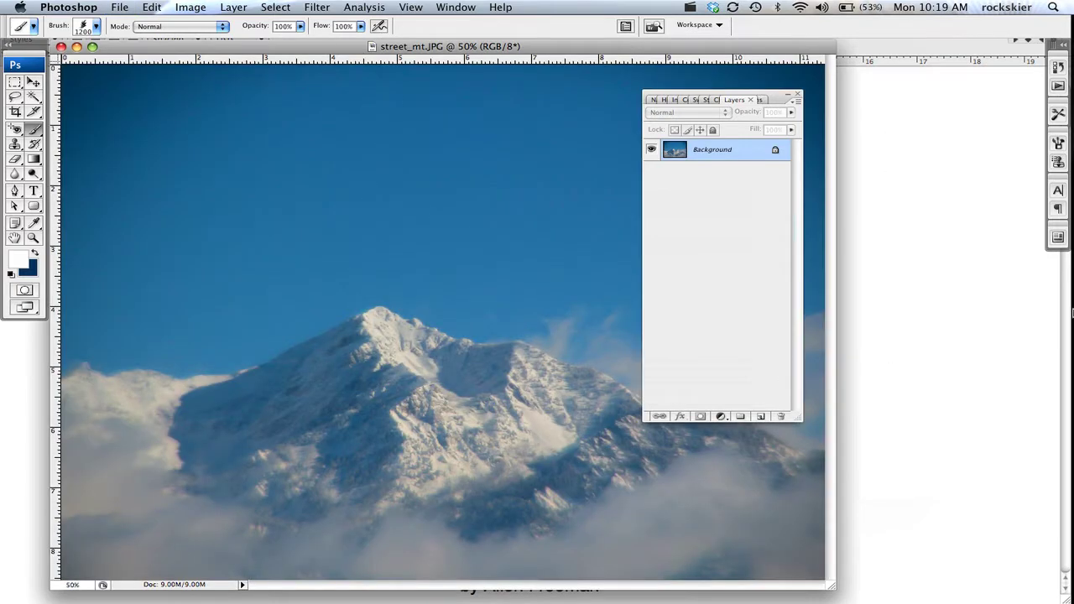
pyautogui.moveTo(1055, 504)
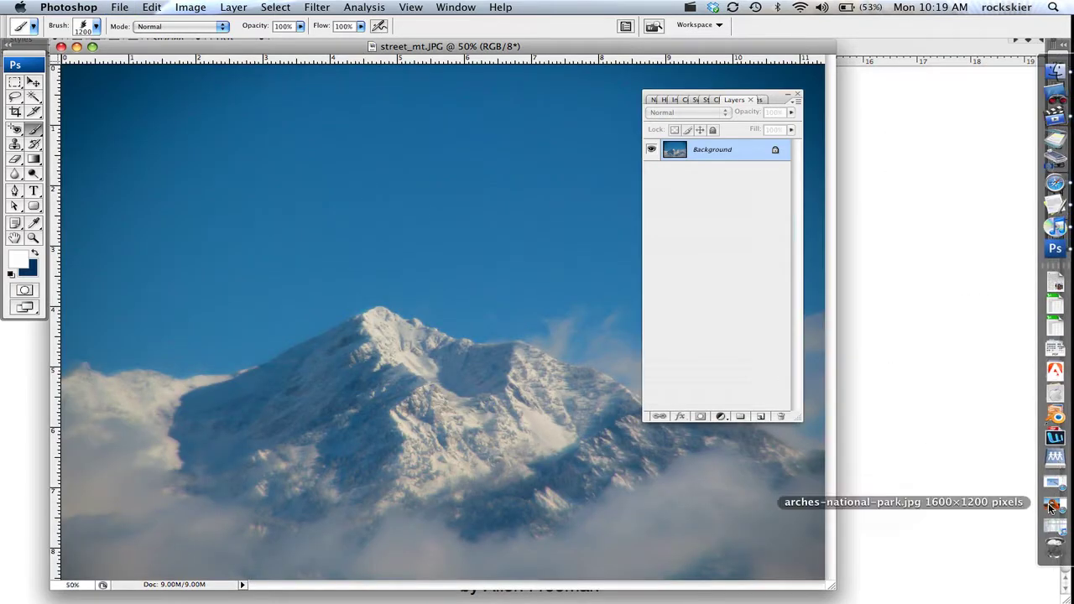
# Open the IMG_7599.JPG.jpeg skier photo by dragging it from the desktop onto Photoshop
pyautogui.press('F11')
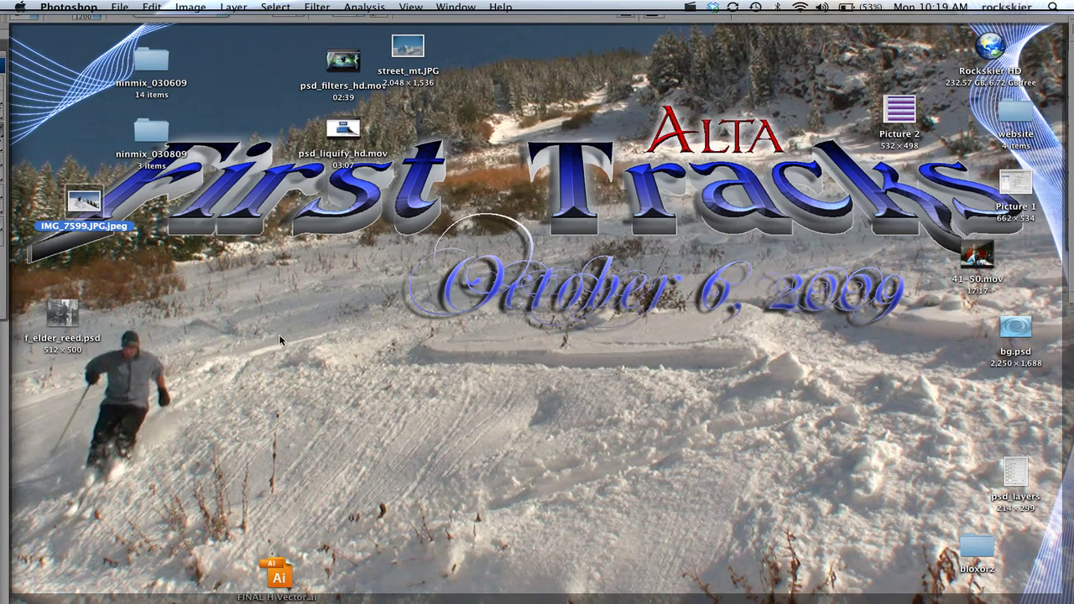
pyautogui.moveTo(94, 226); pyautogui.dragTo(1069, 310)
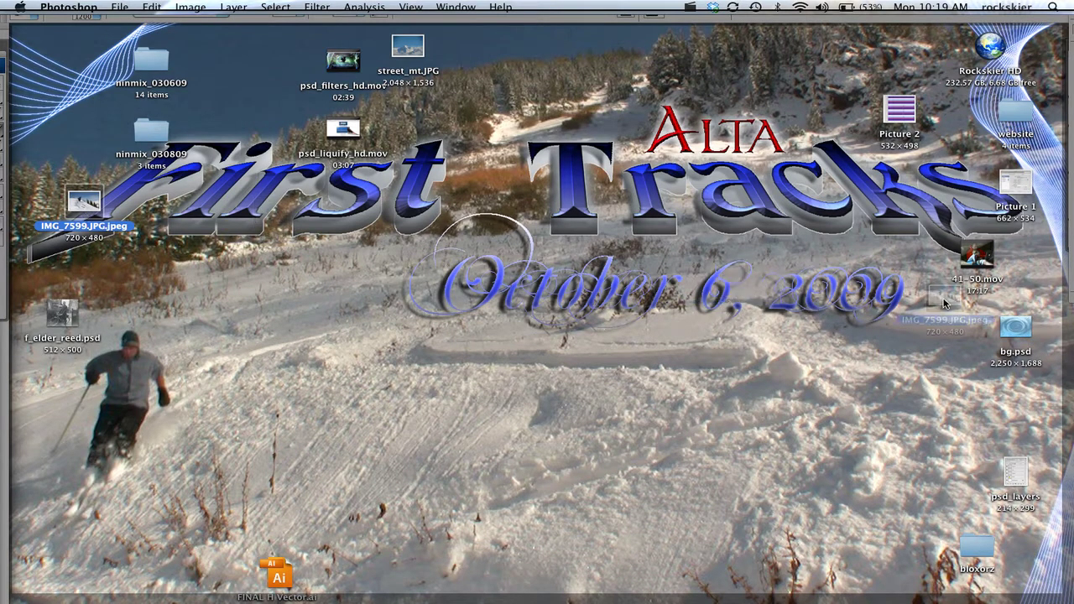
pyautogui.moveTo(1069, 310); pyautogui.dragTo(1055, 248)
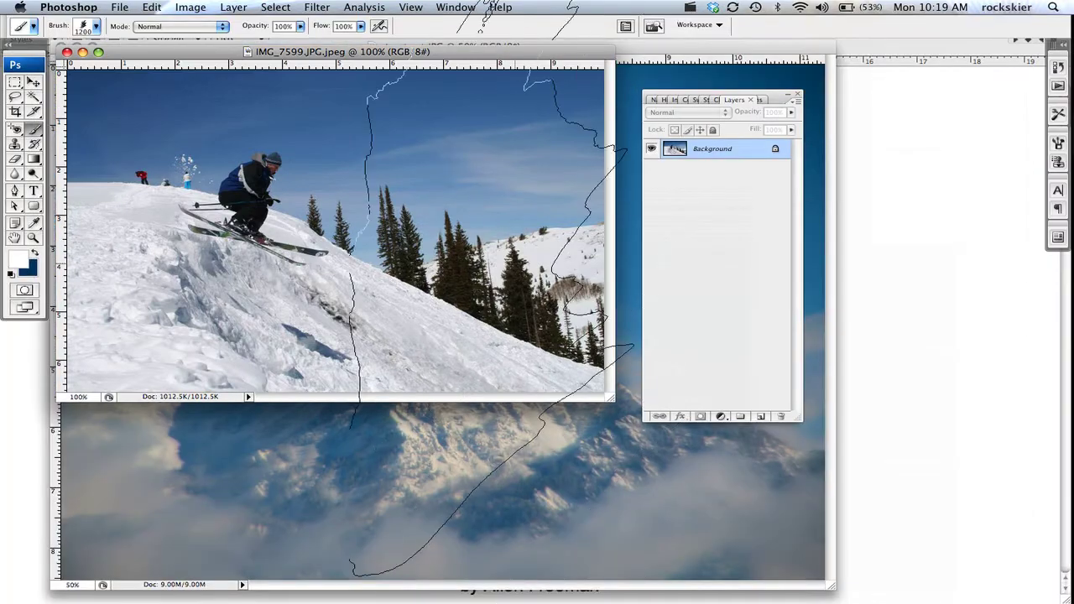
# Position the skier photo's window over the mountain image and select the Move tool
pyautogui.moveTo(159, 55)
pyautogui.mouseDown()
pyautogui.moveTo(484, 184)
pyautogui.moveTo(251, 268)
pyautogui.moveTo(391, 49)
pyautogui.moveTo(380, 262)
pyautogui.moveTo(201, 493)
pyautogui.moveTo(293, 115)
pyautogui.moveTo(213, 91)
pyautogui.mouseUp()
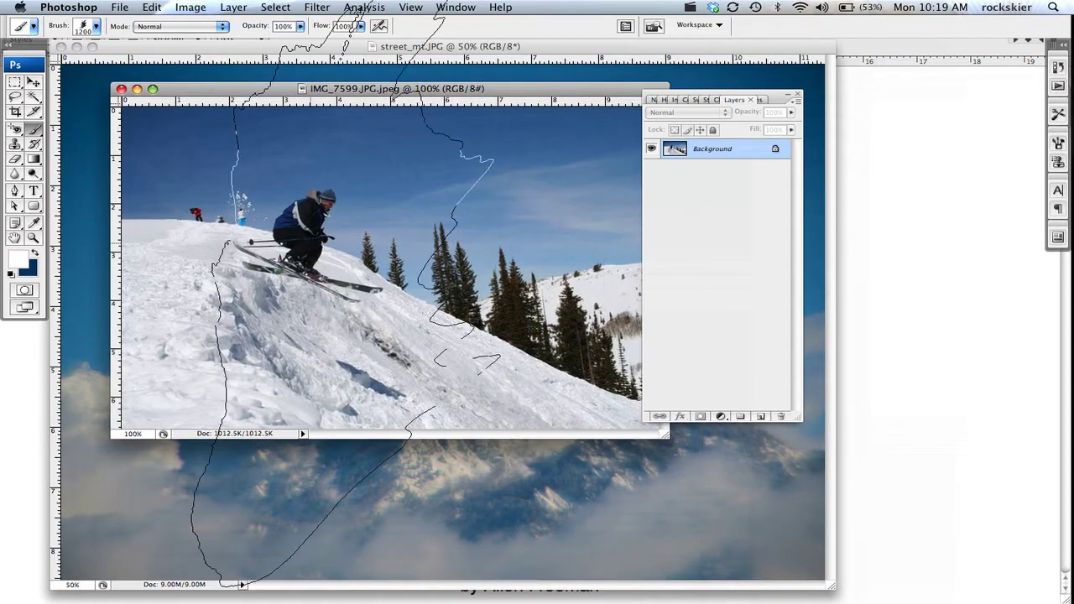
pyautogui.click(33, 83)
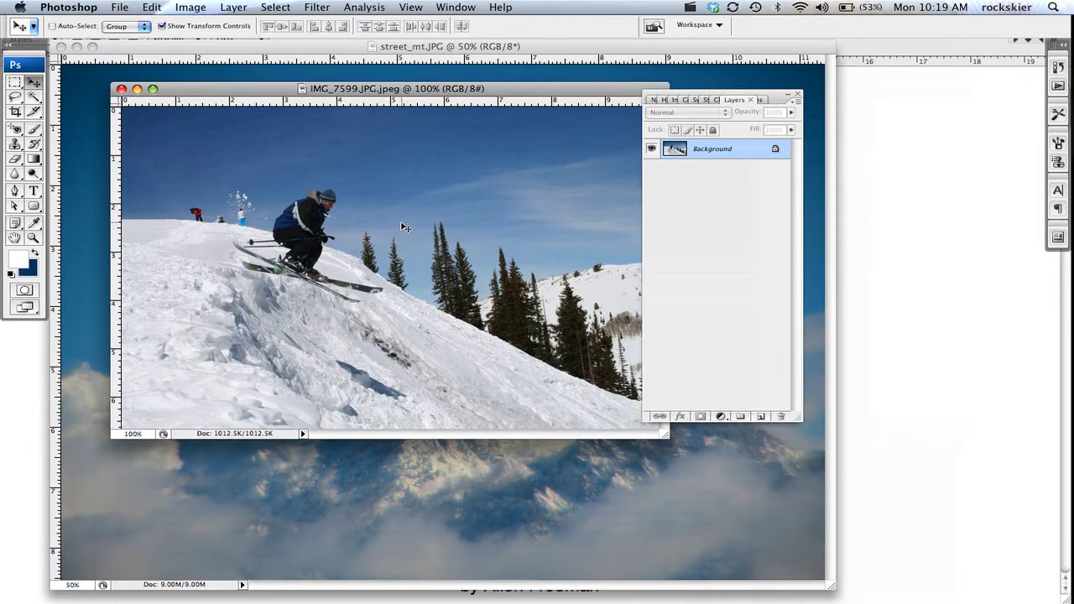
pyautogui.moveTo(499, 89); pyautogui.dragTo(470, 87)
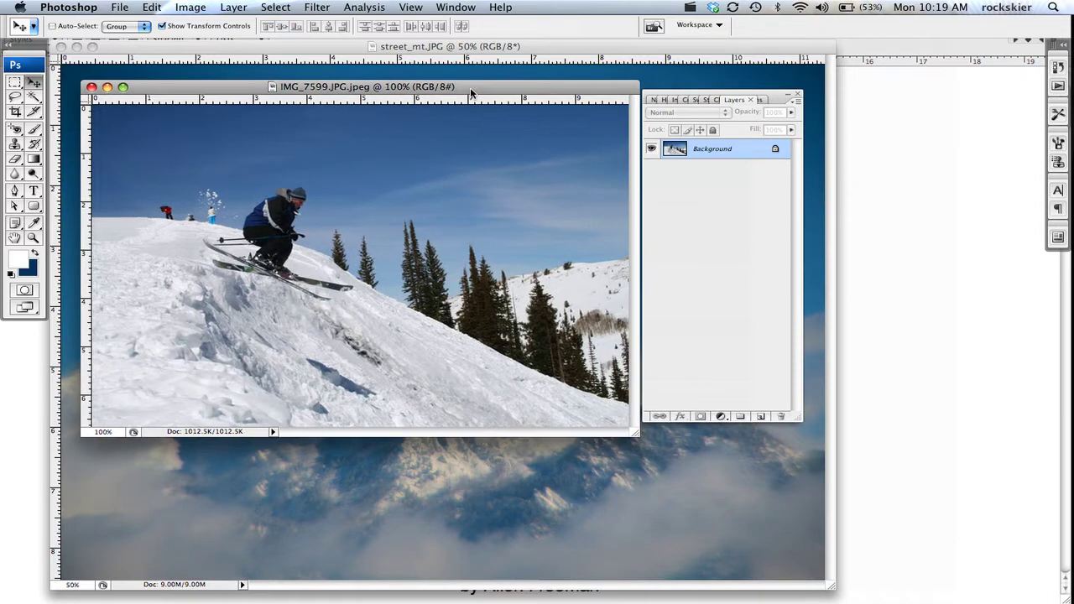
# Convert the skier photo's Background into Layer 0 and attach a white layer mask
pyautogui.doubleClick(741, 150)
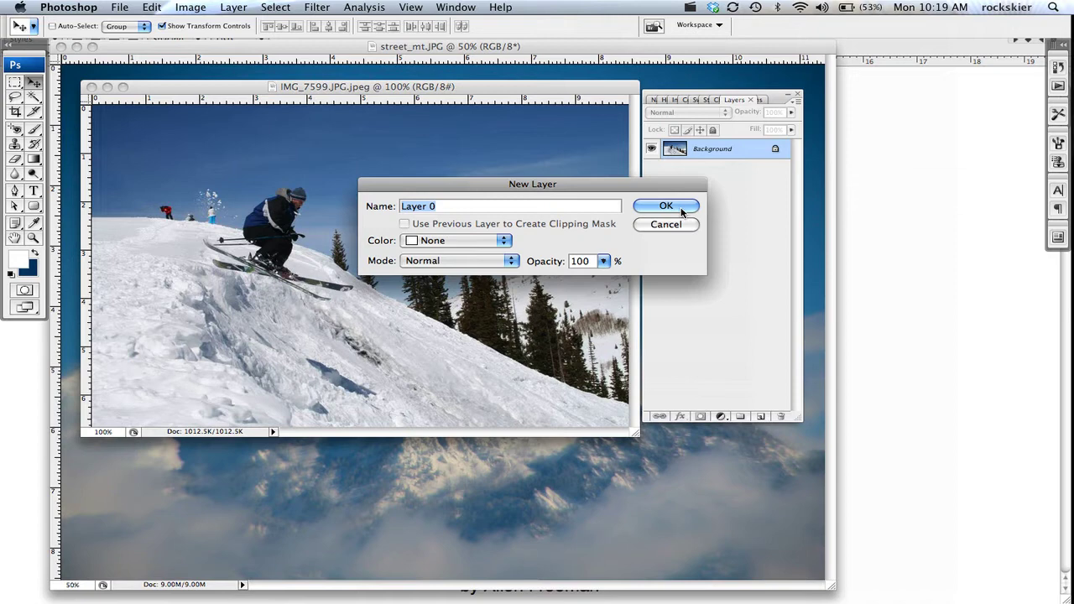
pyautogui.click(680, 210)
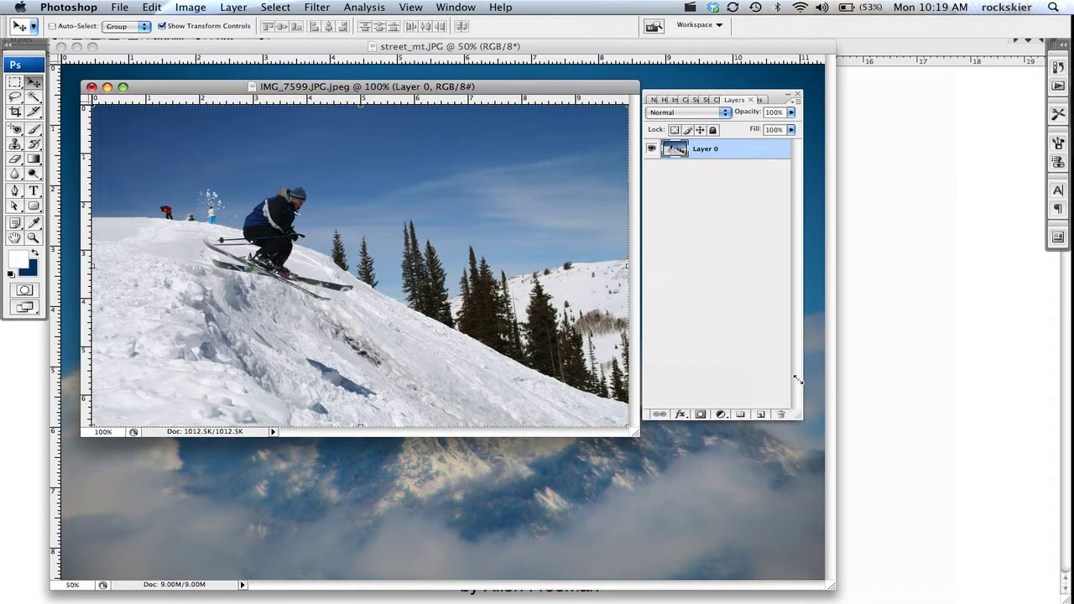
pyautogui.moveTo(796, 417); pyautogui.dragTo(804, 297)
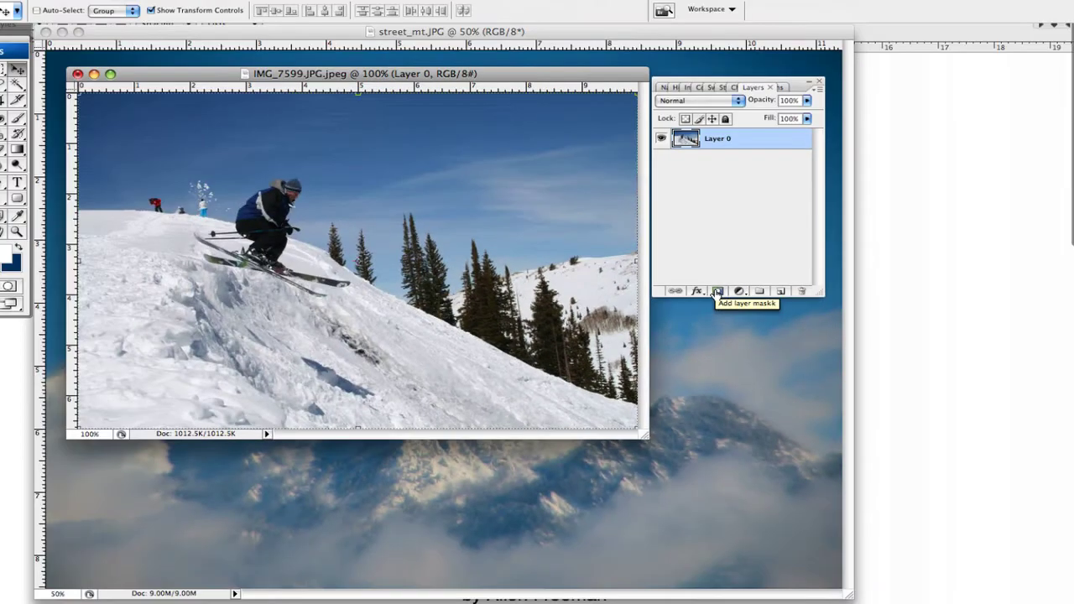
pyautogui.click(718, 291)
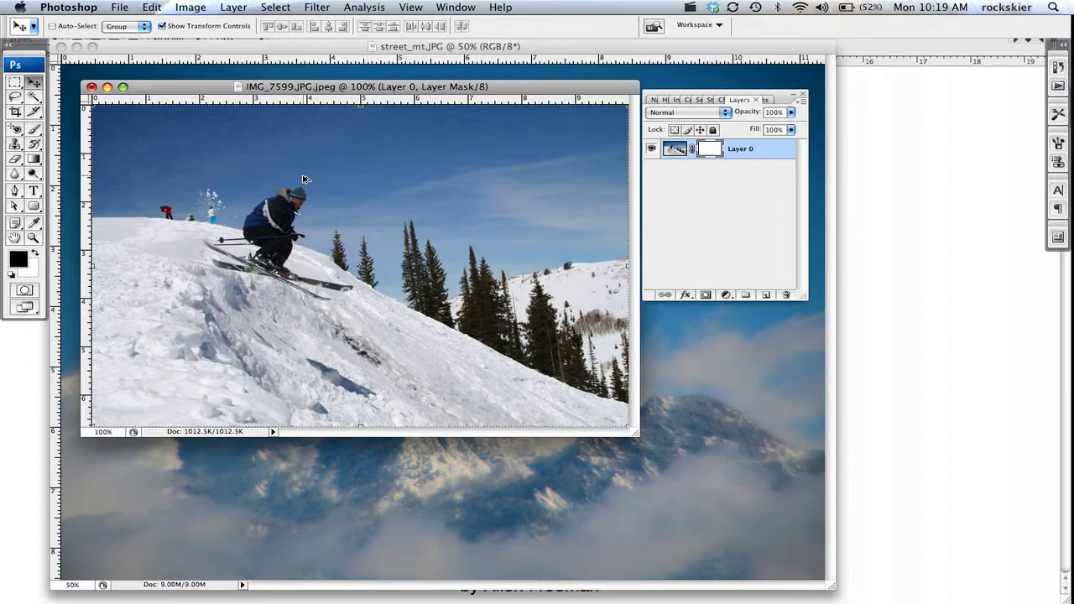
# Select the Brush tool with a 19 px hard round brush
pyautogui.click(34, 130)
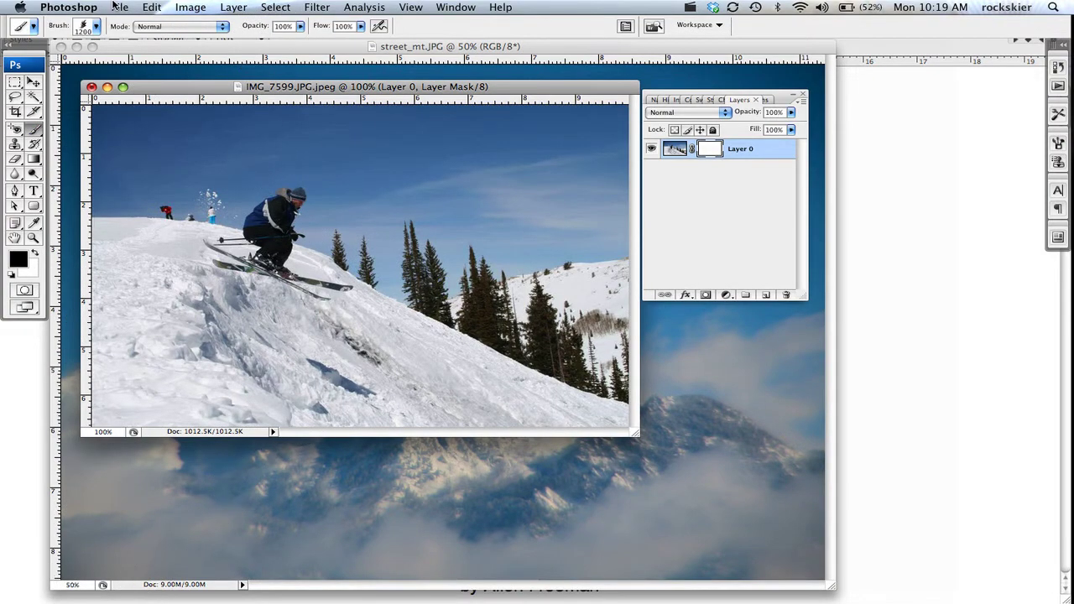
pyautogui.click(96, 27)
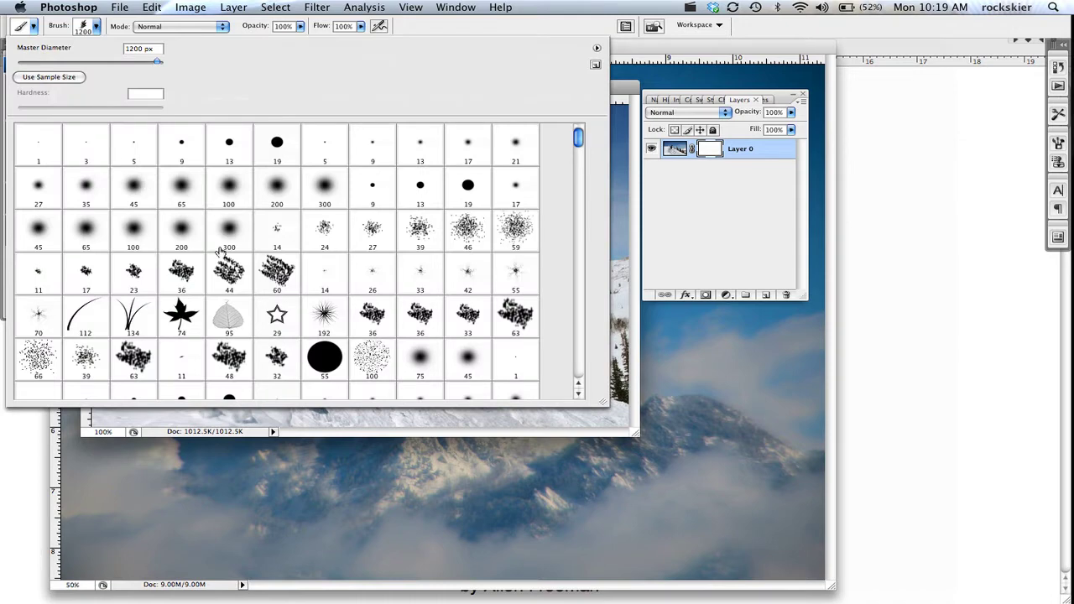
pyautogui.click(475, 208)
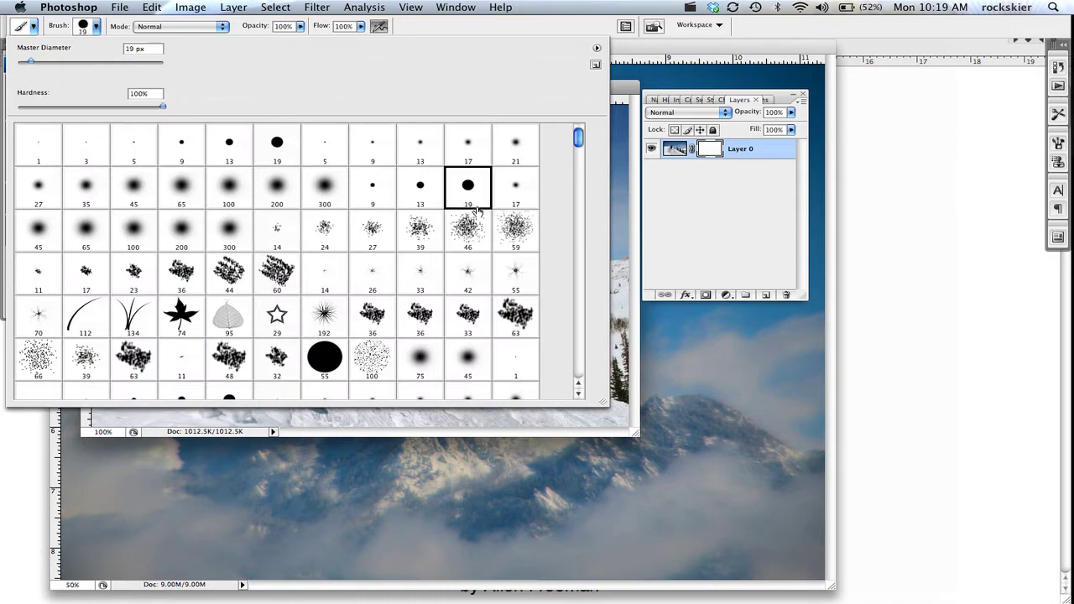
pyautogui.click(621, 94)
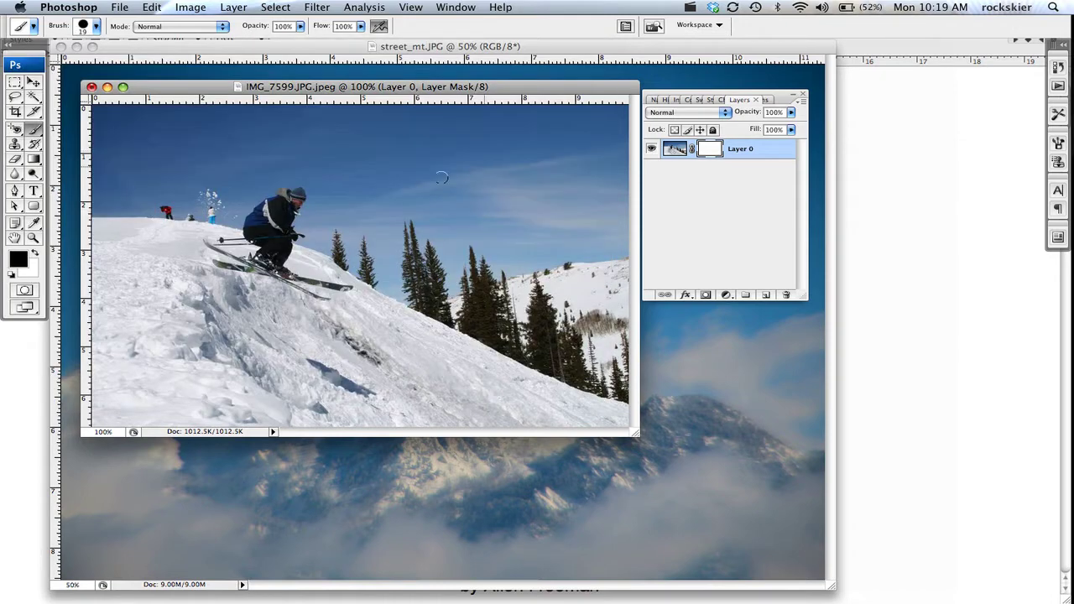
# Paint sky out in black, restore the skier's head and shoulder in white, then discard the mask
pyautogui.moveTo(440, 177)
pyautogui.mouseDown()
pyautogui.moveTo(424, 226)
pyautogui.moveTo(386, 167)
pyautogui.moveTo(373, 209)
pyautogui.moveTo(344, 126)
pyautogui.moveTo(328, 166)
pyautogui.mouseUp()
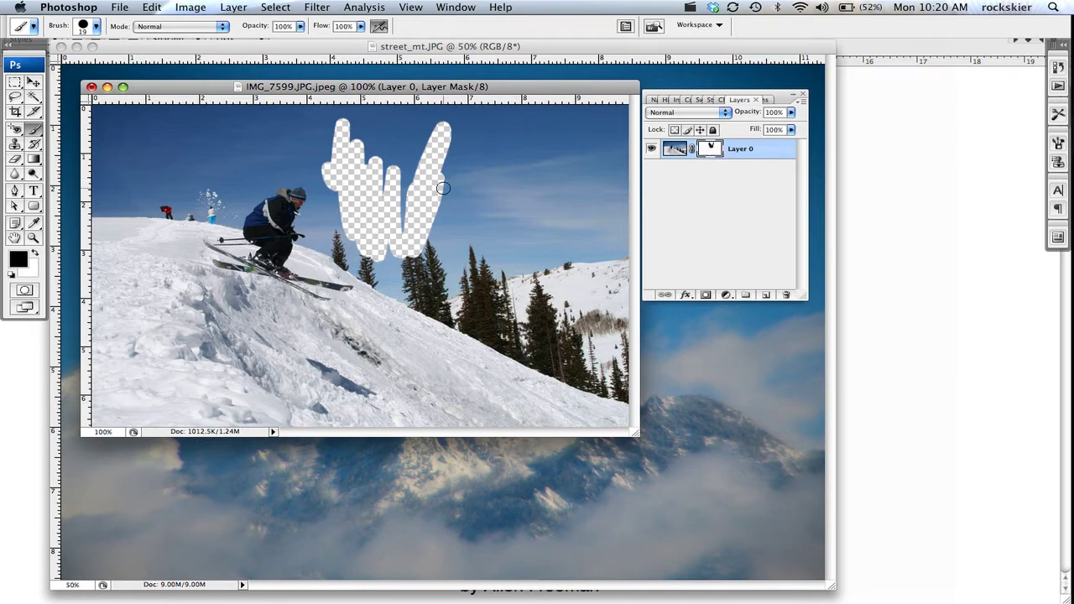
pyautogui.moveTo(339, 193)
pyautogui.mouseDown()
pyautogui.moveTo(318, 204)
pyautogui.moveTo(292, 191)
pyautogui.mouseUp()
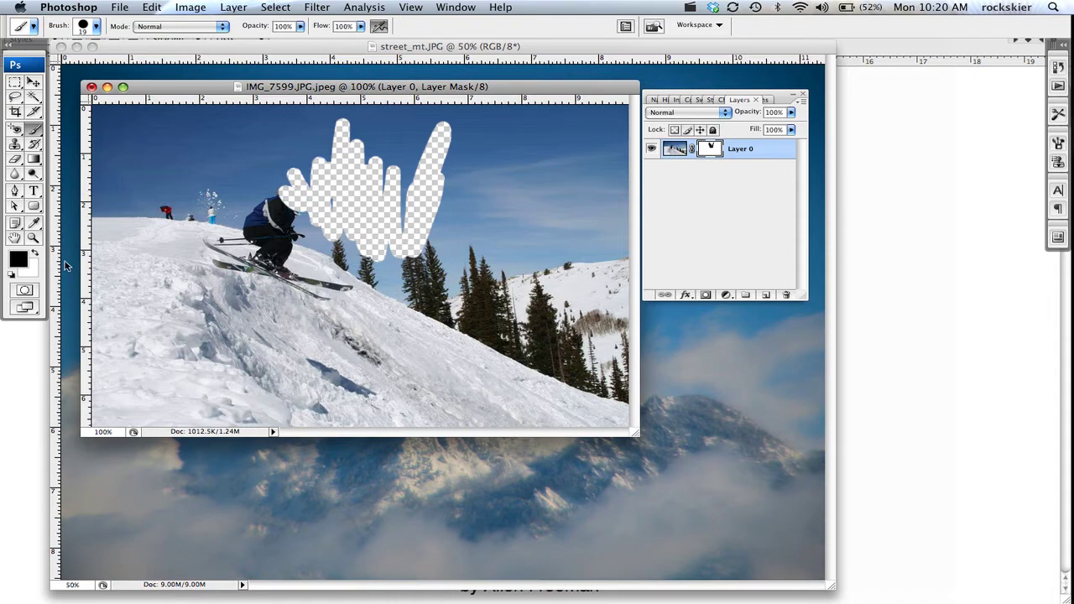
pyautogui.click(34, 254)
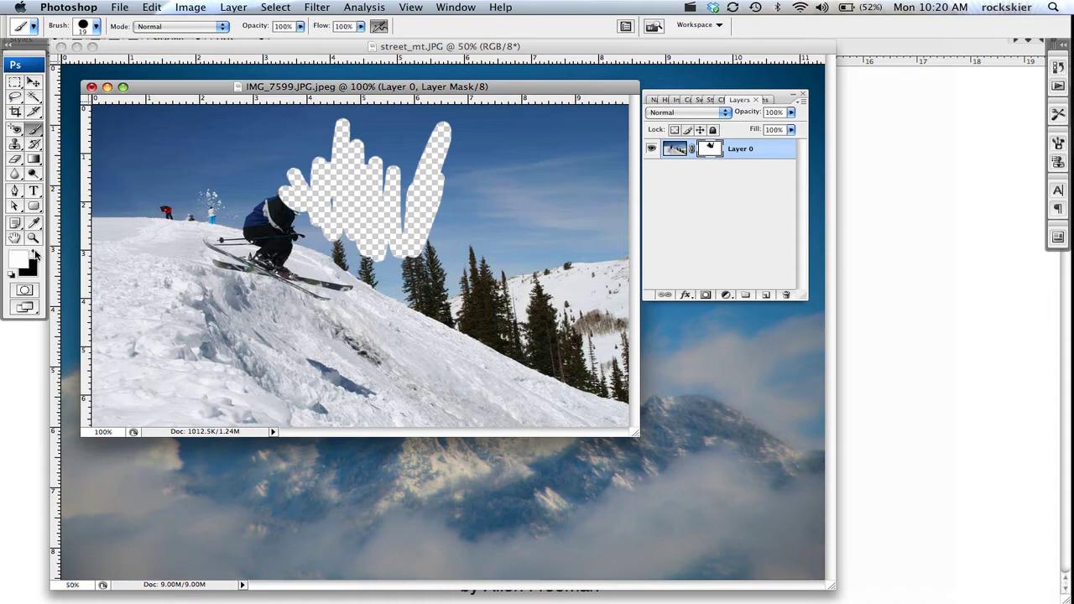
pyautogui.moveTo(289, 220); pyautogui.dragTo(312, 202)
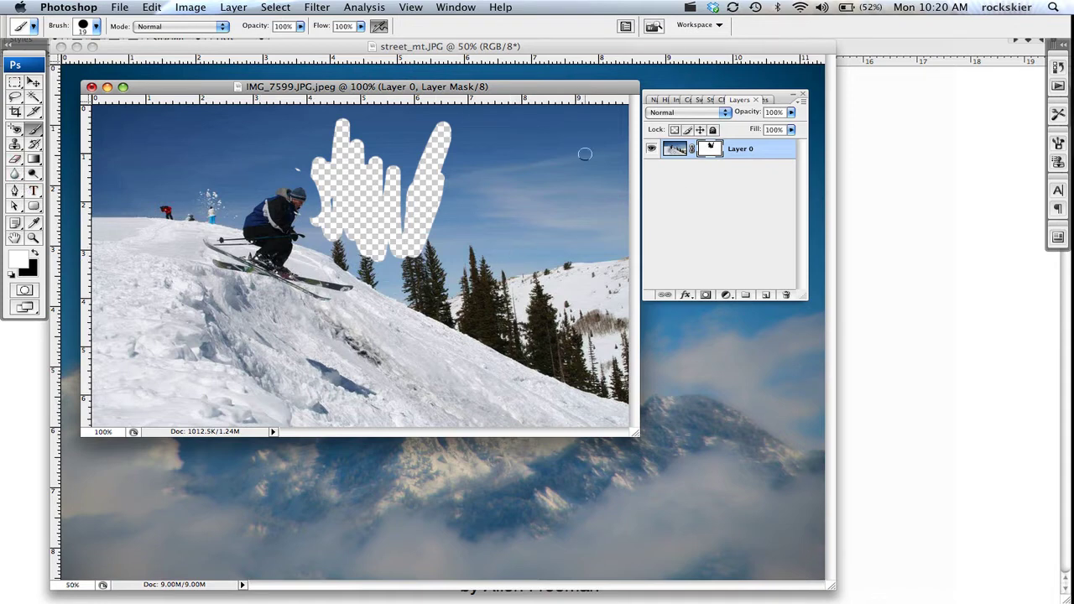
pyautogui.moveTo(710, 148); pyautogui.dragTo(745, 232)
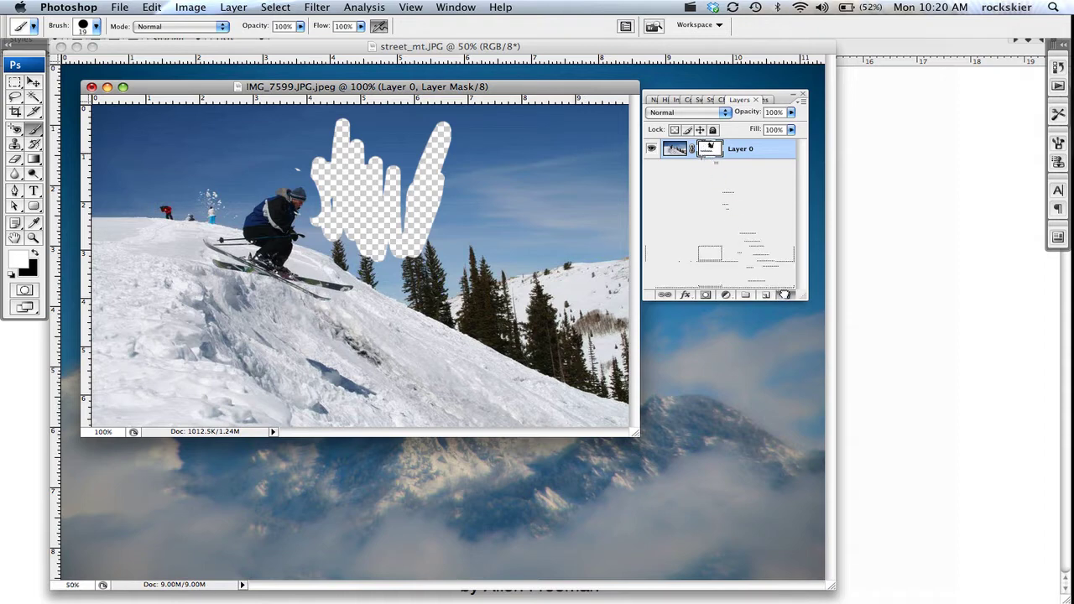
pyautogui.moveTo(745, 233); pyautogui.dragTo(785, 294)
# Delete the mask without applying it and enlarge the view of the skier photo
pyautogui.click(489, 184)
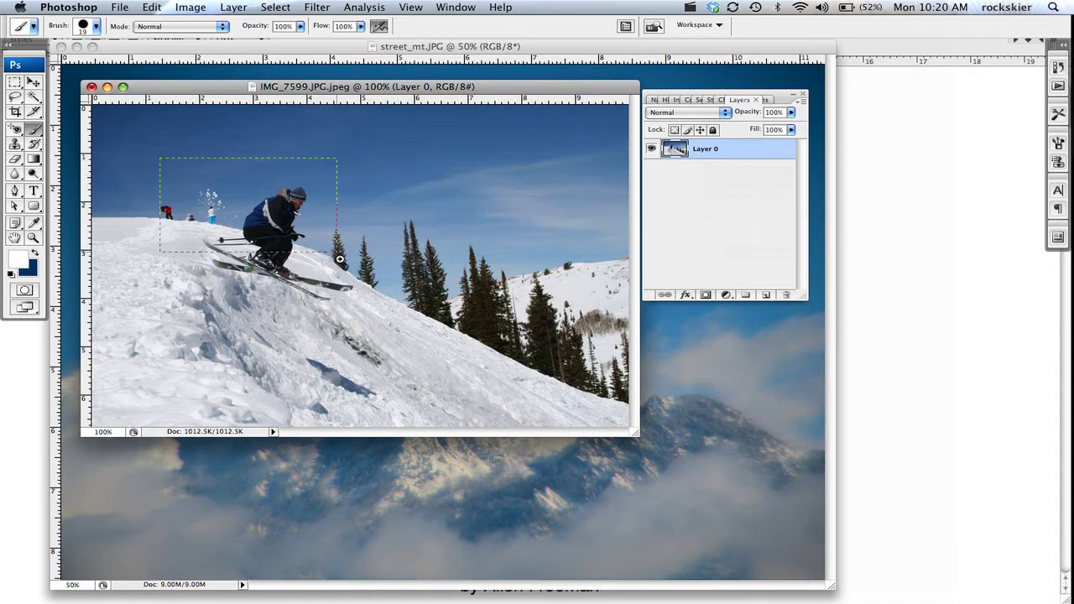
pyautogui.moveTo(340, 259); pyautogui.dragTo(401, 357)
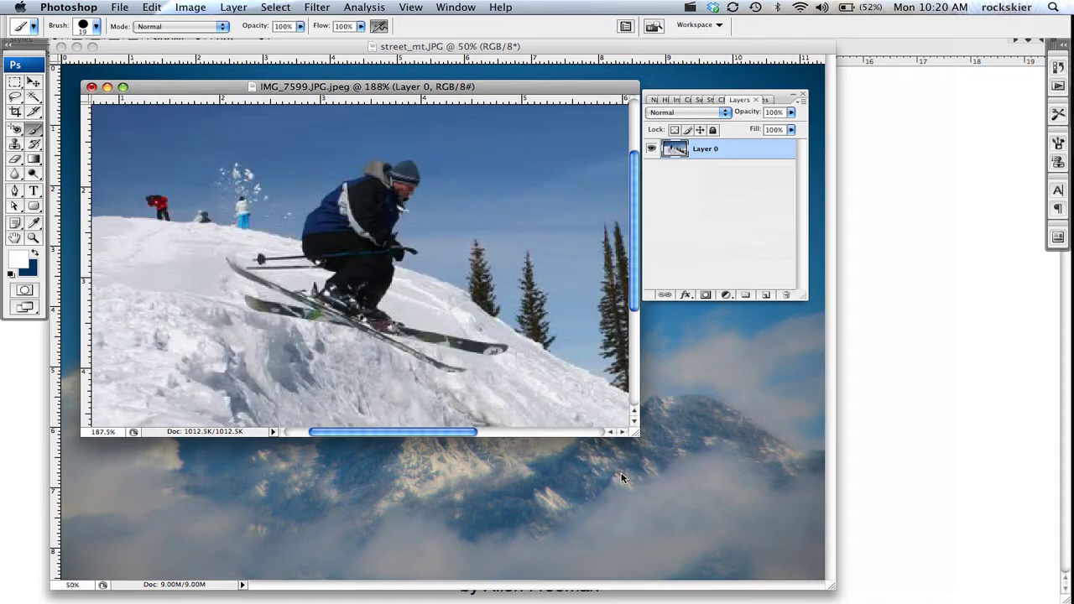
pyautogui.moveTo(634, 441); pyautogui.dragTo(703, 502)
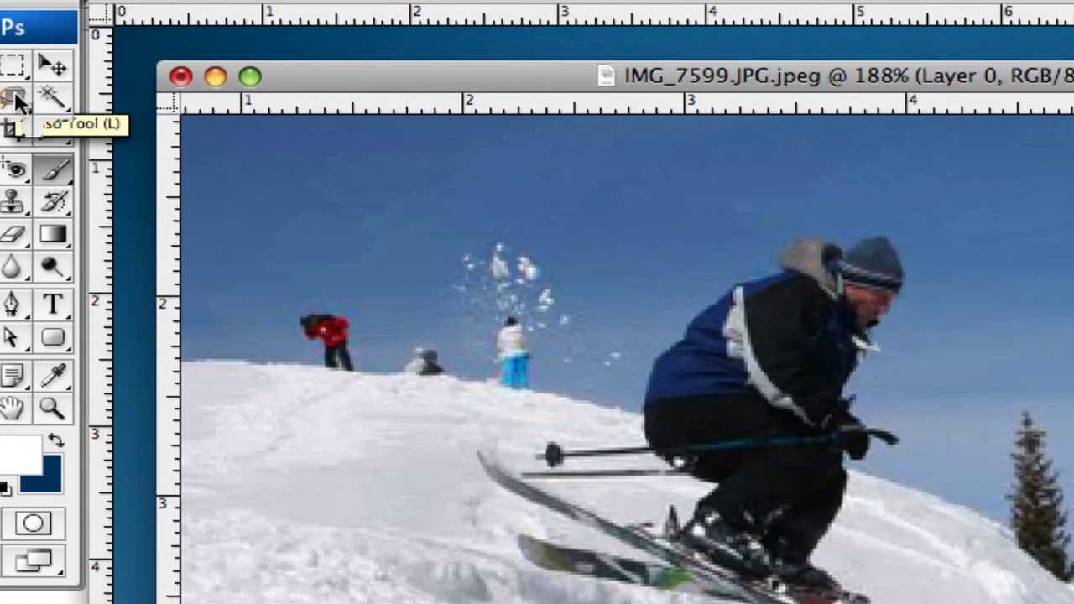
# Trace a Magnetic Lasso selection around the skier's outline
pyautogui.click(16, 98)
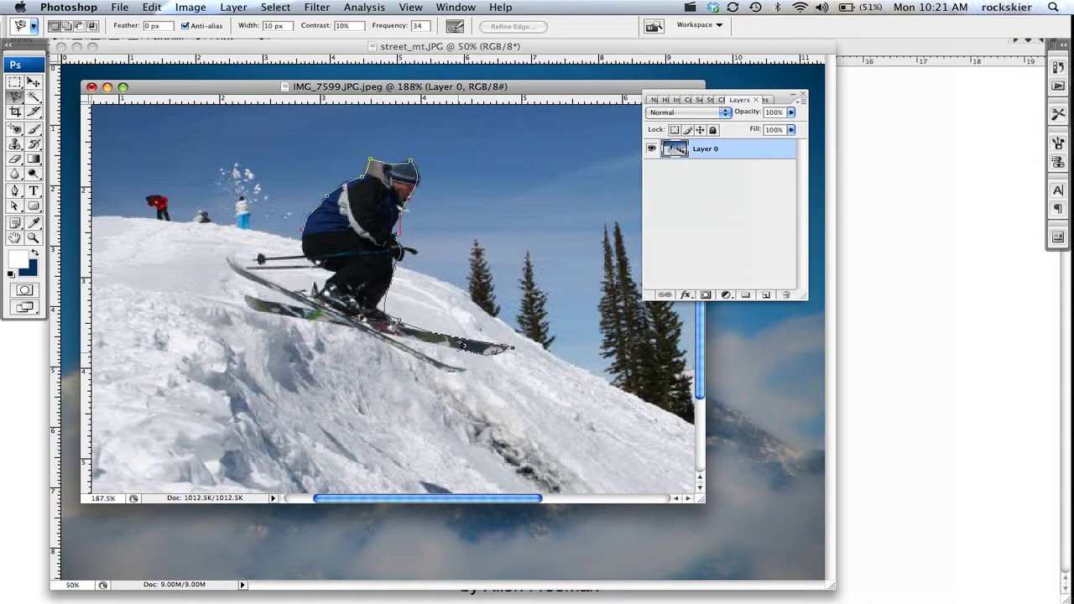
pyautogui.doubleClick(419, 329)
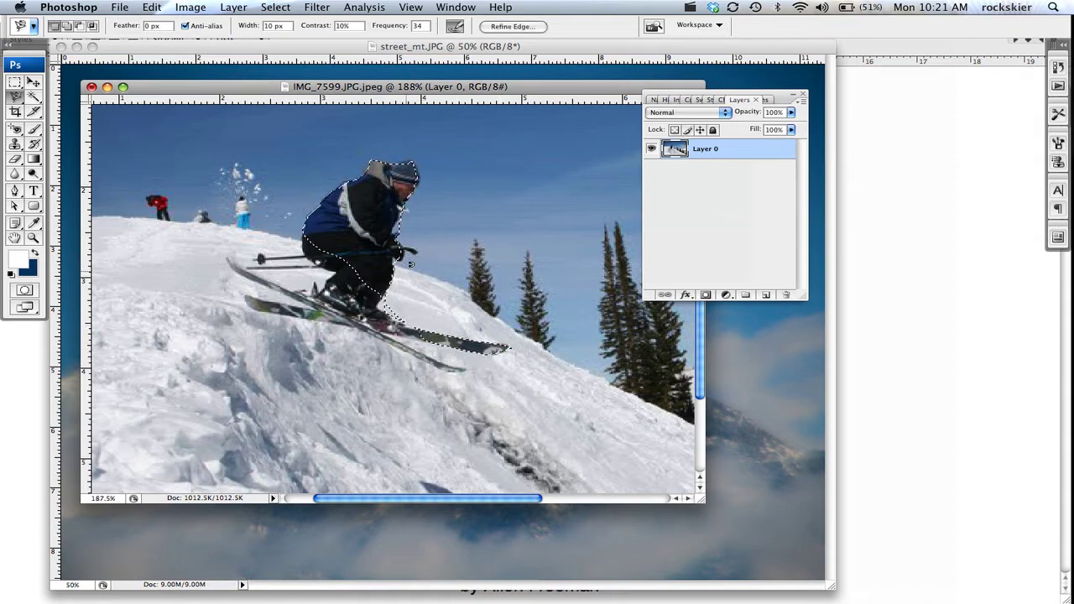
pyautogui.click(275, 7)
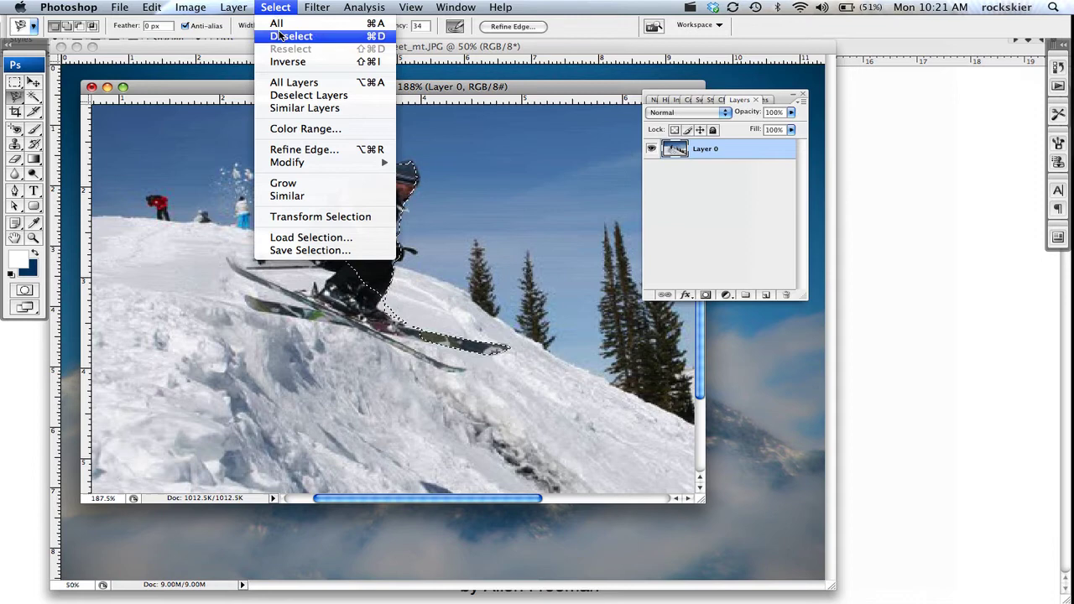
# Deselect, retrace the skier and skis with the Magnetic Lasso, and mask out everything else
pyautogui.click(280, 37)
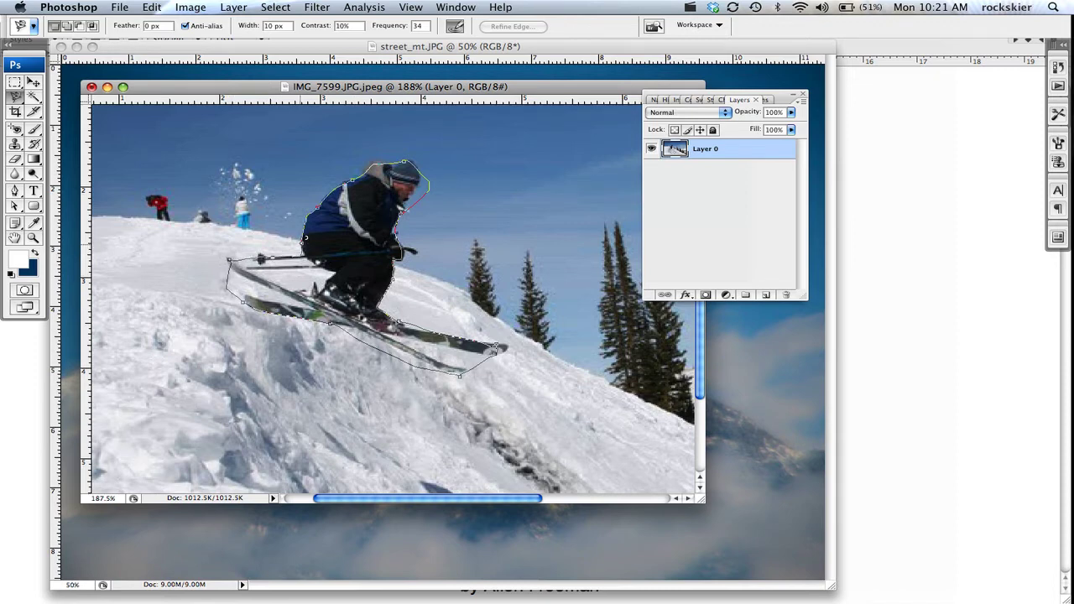
pyautogui.doubleClick(367, 227)
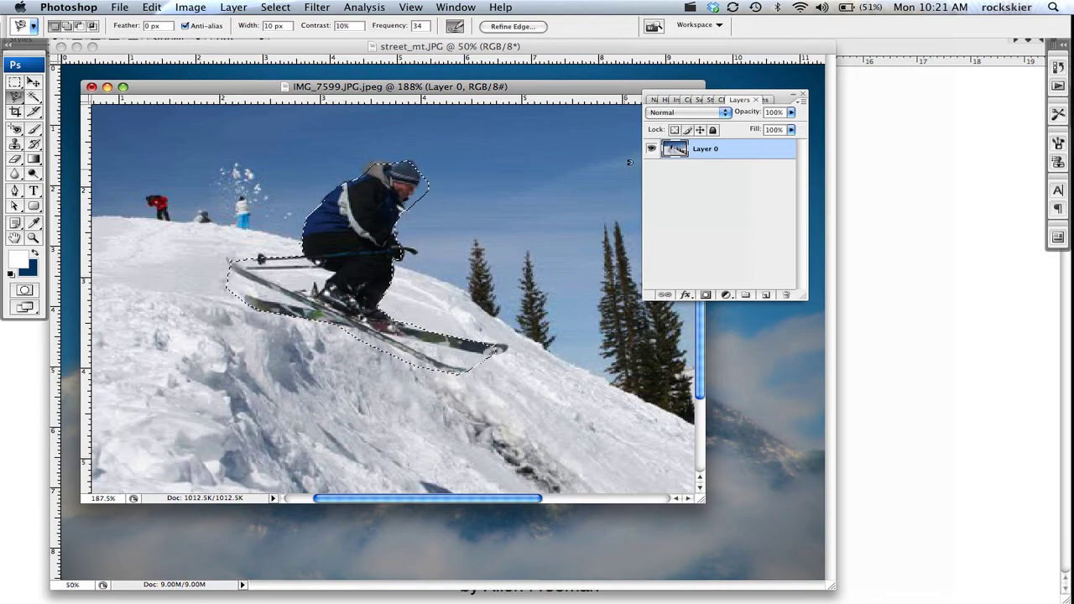
pyautogui.click(706, 295)
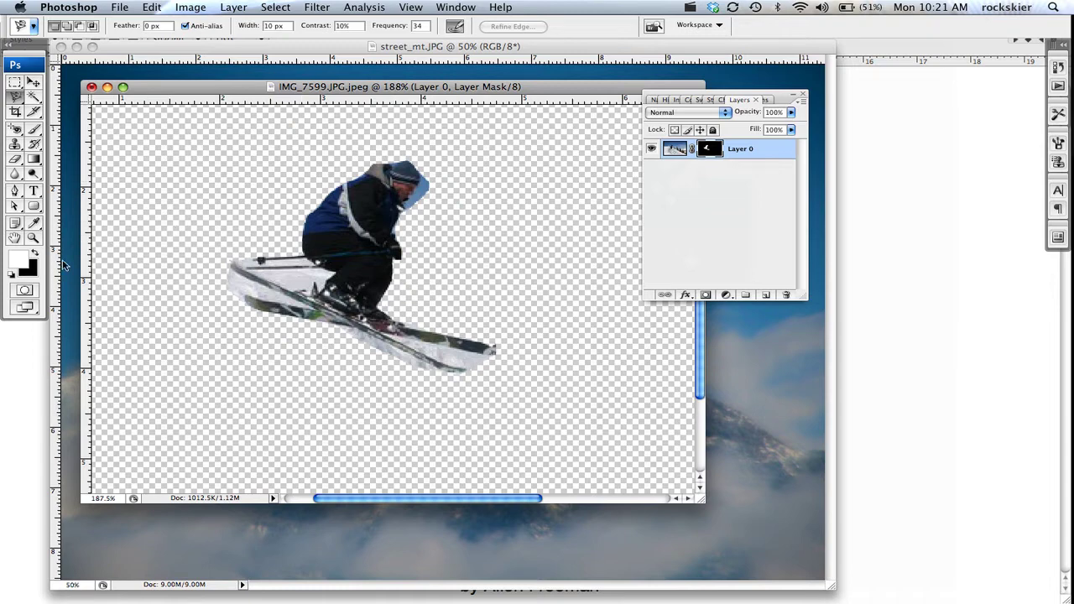
# Paint black on the mask to remove the blue fringe beside the face, then shrink the brush
pyautogui.click(35, 253)
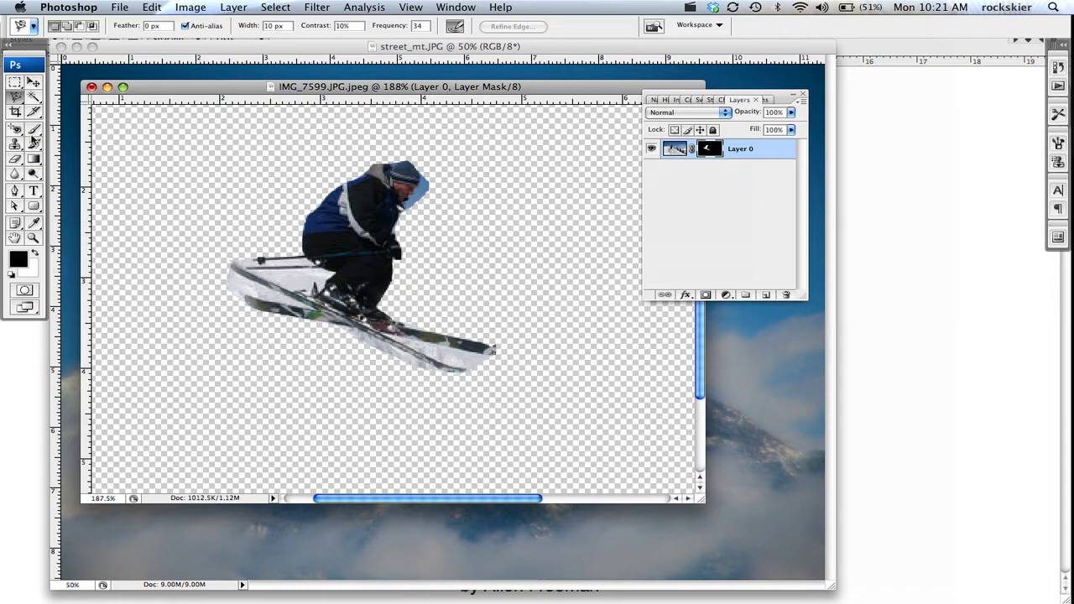
pyautogui.click(34, 128)
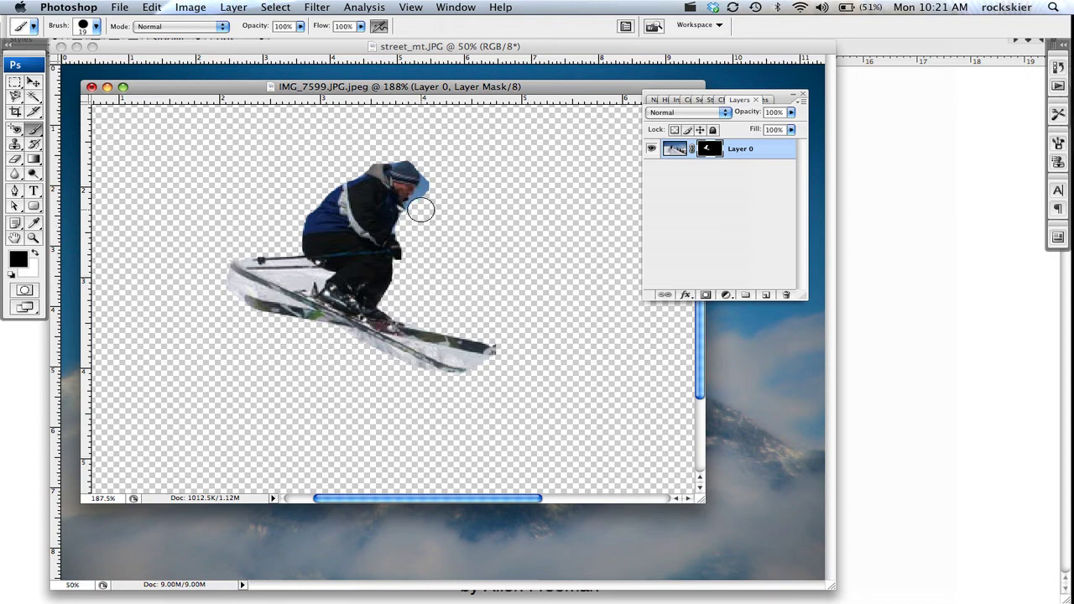
pyautogui.moveTo(403, 209); pyautogui.dragTo(431, 187)
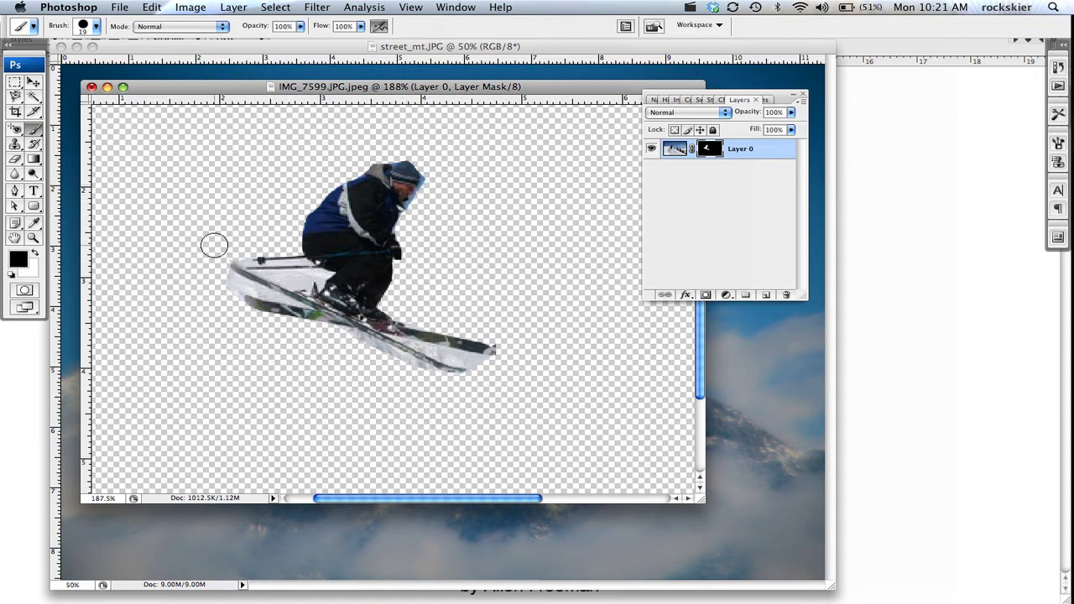
pyautogui.moveTo(171, 214); pyautogui.dragTo(415, 373)
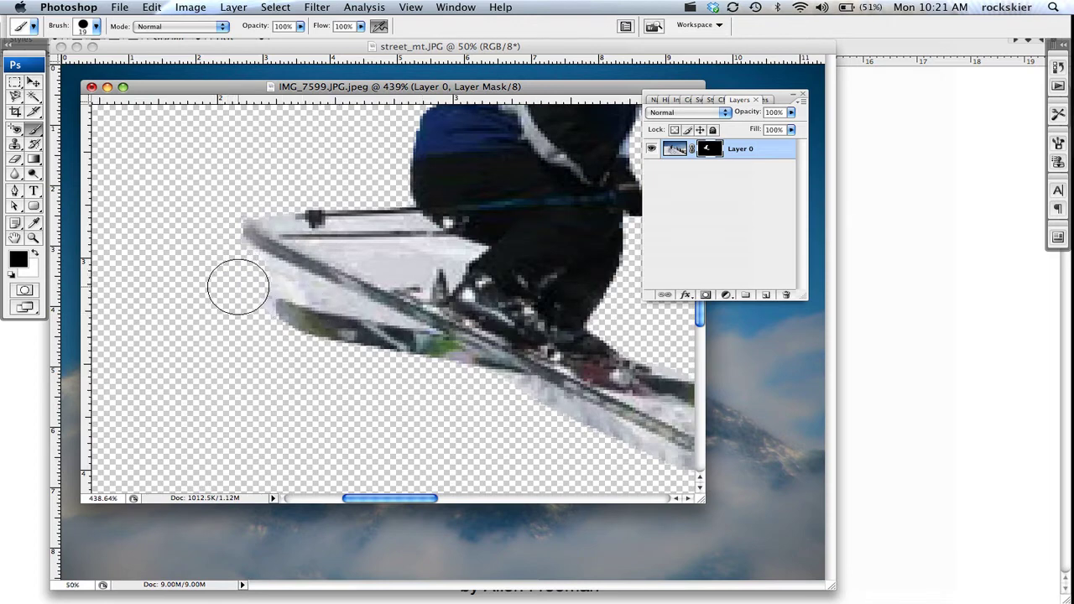
pyautogui.press('[')
pyautogui.press('[')
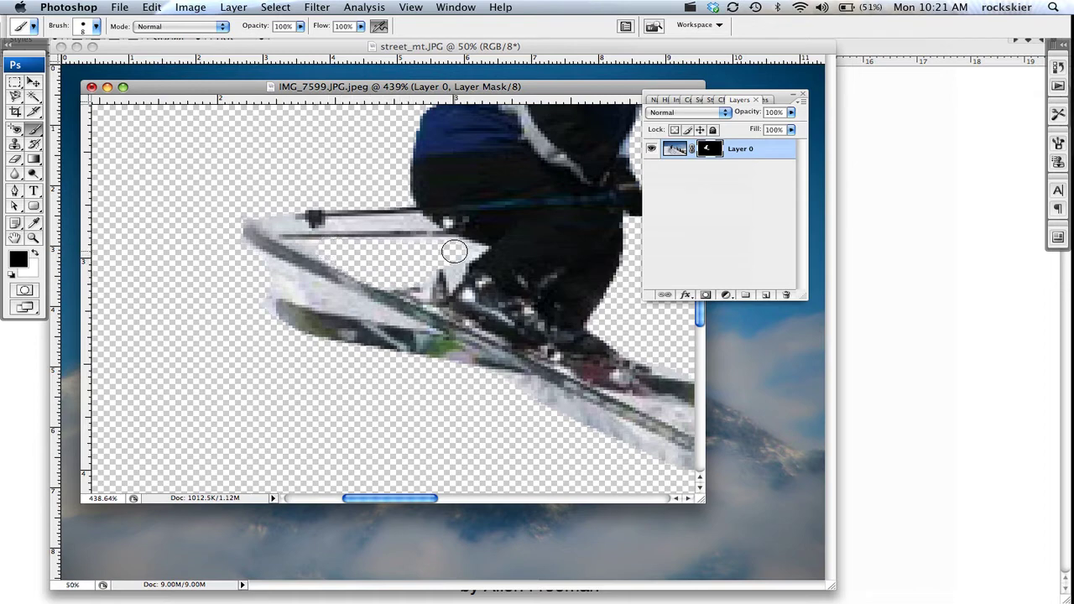
# Adjust the brush hardness, touch up the mask edges, and zoom out to the whole skier
pyautogui.click(96, 27)
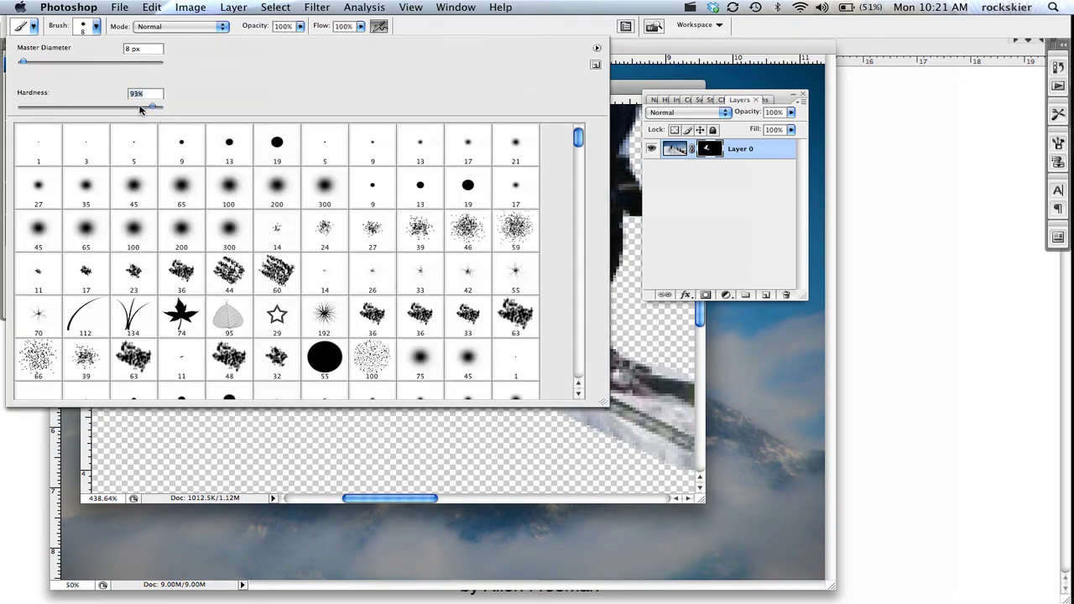
pyautogui.click(162, 107)
pyautogui.click(614, 89)
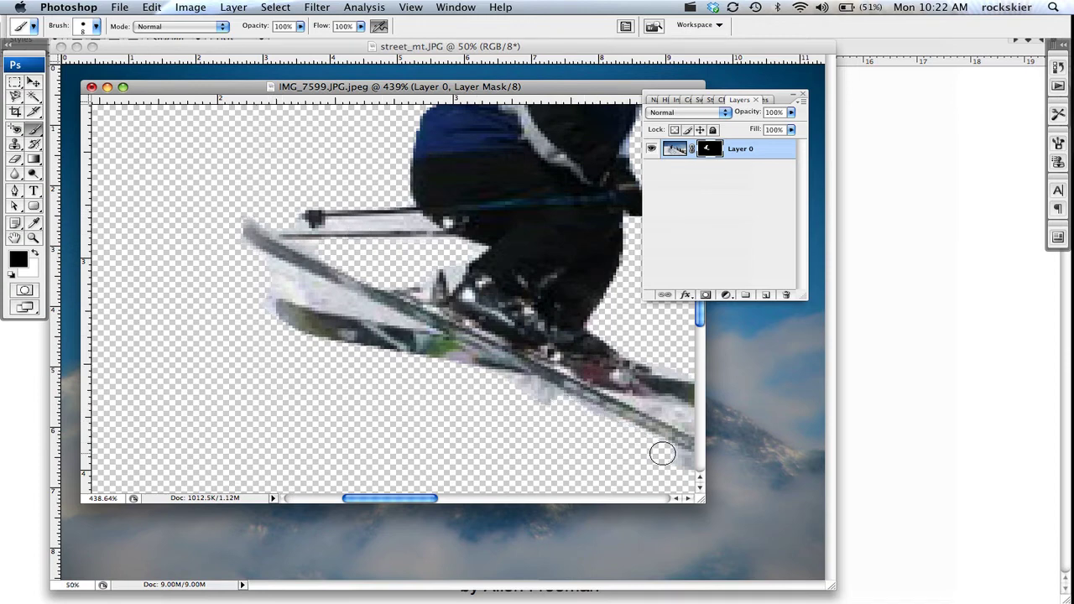
pyautogui.moveTo(548, 357); pyautogui.dragTo(437, 355)
pyautogui.keyDown('alt'); pyautogui.click(412, 281); pyautogui.keyUp('alt')
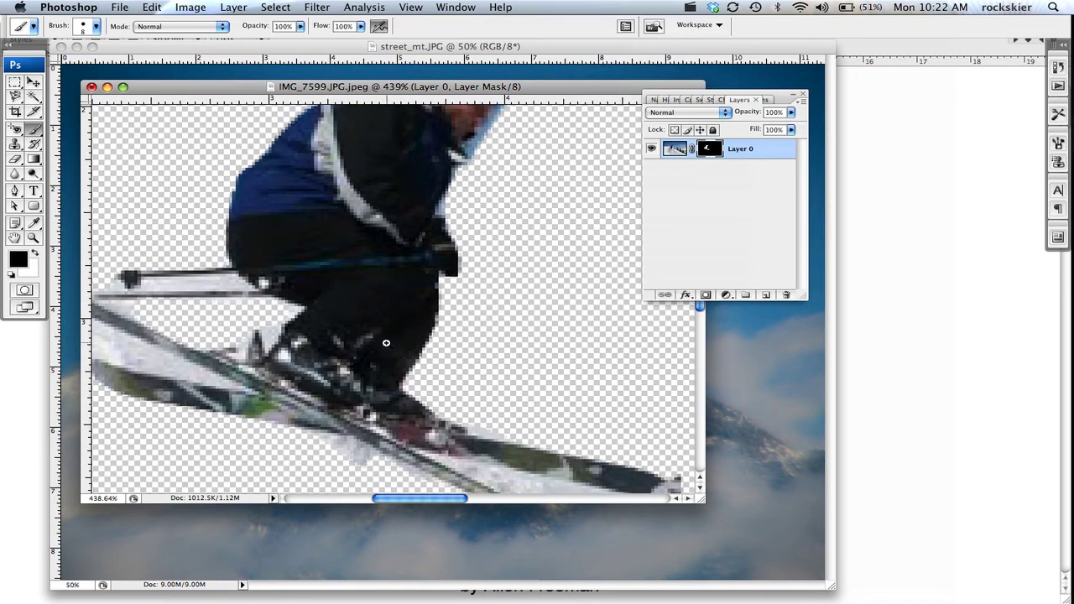
pyautogui.keyDown('alt'); pyautogui.click(391, 310); pyautogui.keyUp('alt')
pyautogui.keyDown('alt'); pyautogui.click(402, 285); pyautogui.keyUp('alt')
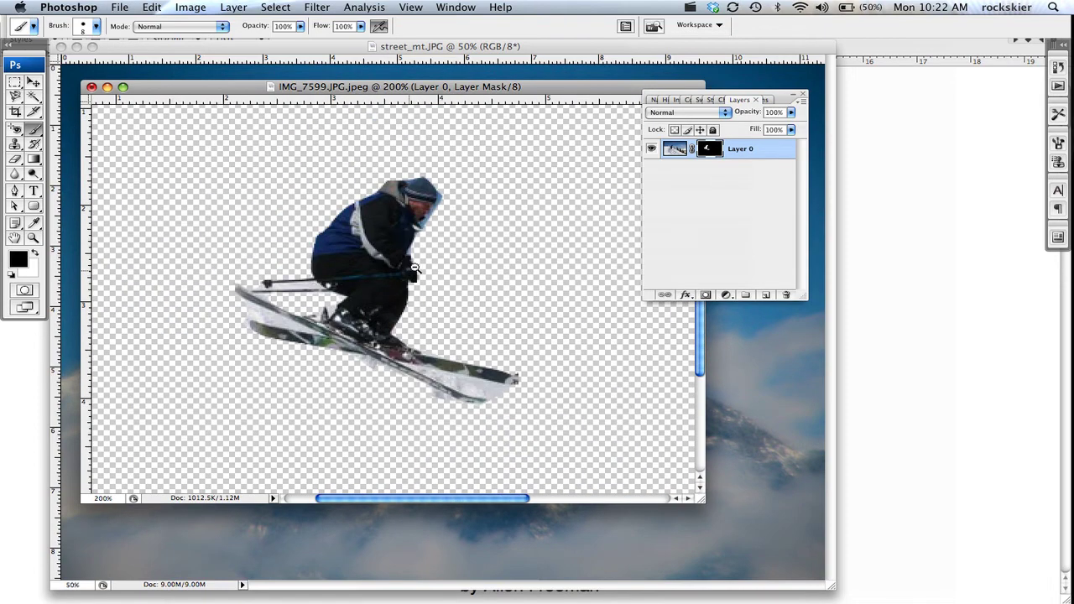
pyautogui.keyDown('alt'); pyautogui.click(416, 252); pyautogui.keyUp('alt')
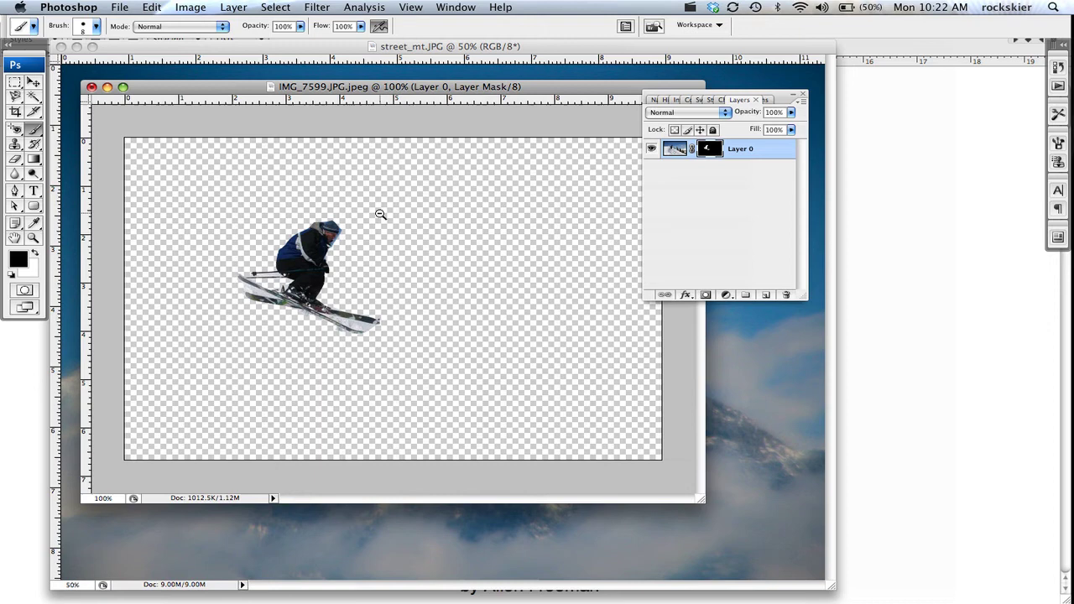
# Copy the cut-out skier into the street_mt.JPG mountain picture as a new layer
pyautogui.press('super+space')
pyautogui.moveTo(238, 90); pyautogui.dragTo(493, 111)
pyautogui.press('Escape')
pyautogui.press('v')
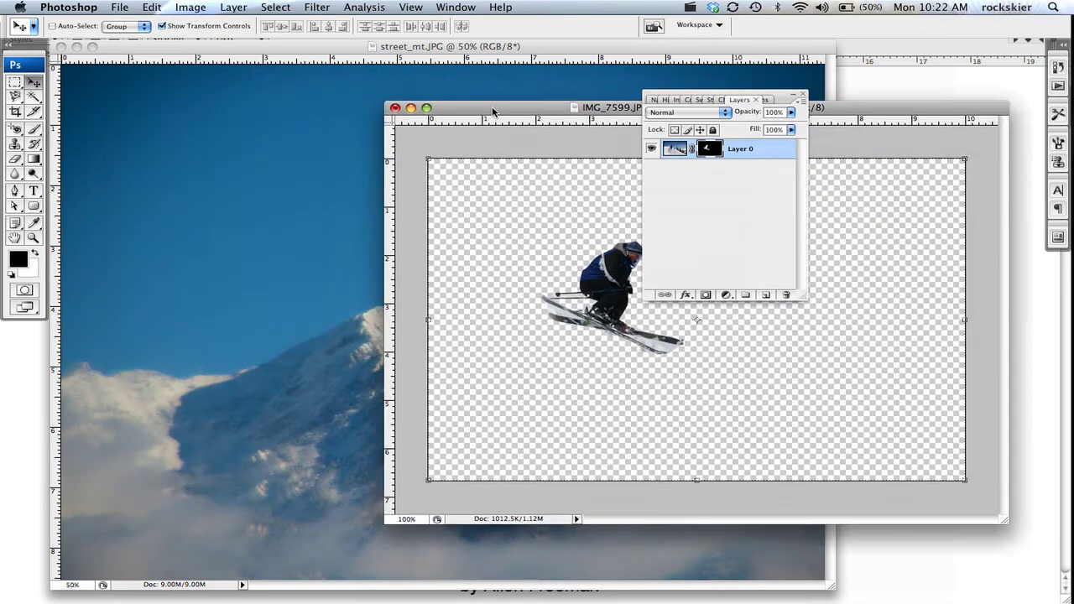
pyautogui.moveTo(540, 244)
pyautogui.mouseDown()
pyautogui.moveTo(285, 254)
pyautogui.moveTo(396, 254)
pyautogui.moveTo(421, 265)
pyautogui.mouseUp()
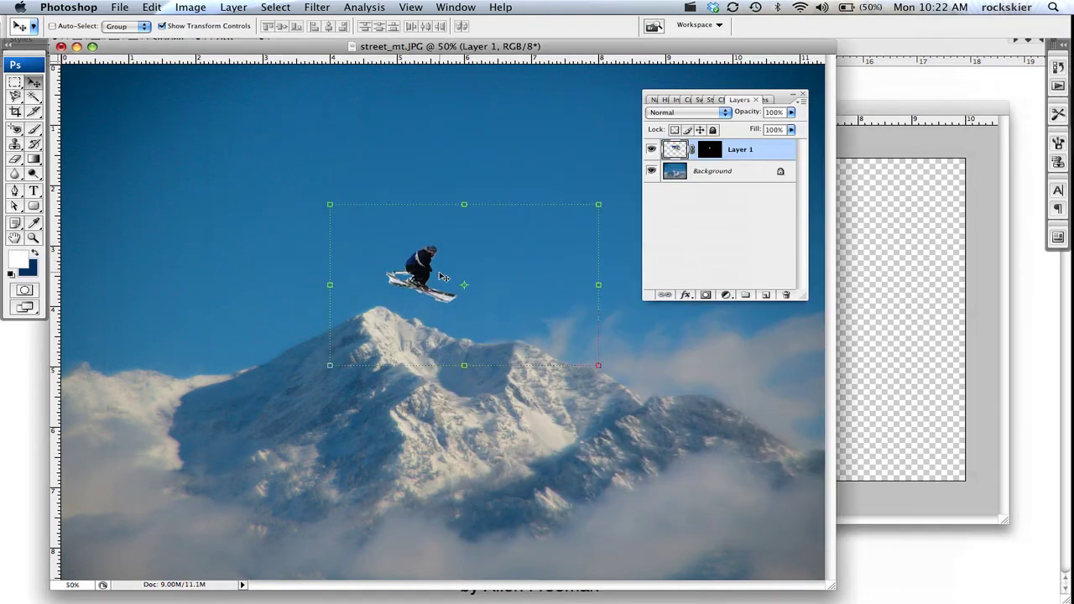
# Enlarge the skier layer with Free Transform and apply the new size
pyautogui.hotkey('ctrl', 't')
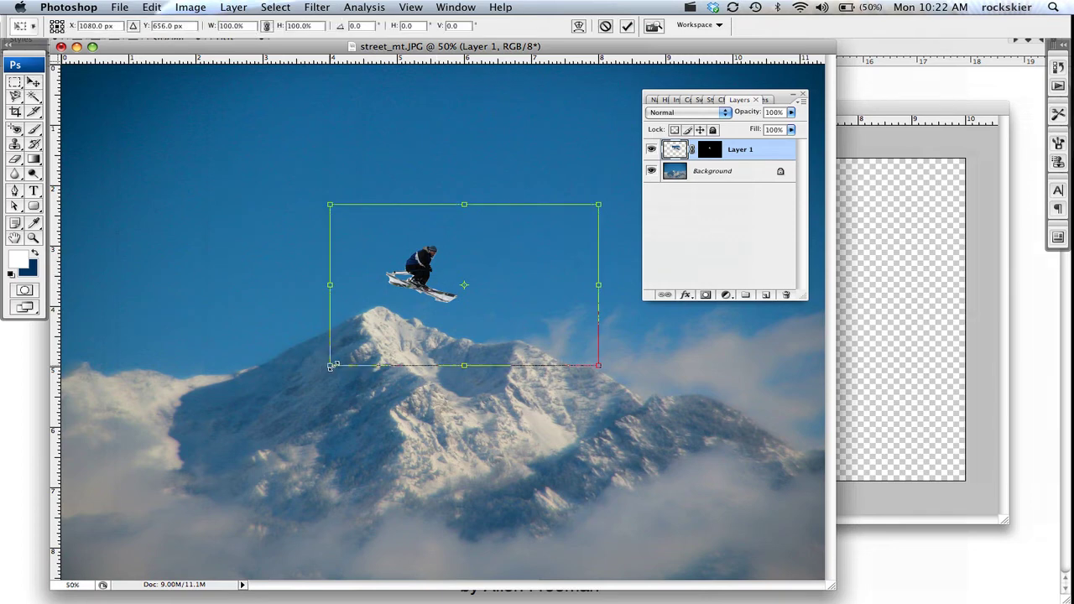
pyautogui.moveTo(330, 367); pyautogui.dragTo(100, 518)
pyautogui.press('Return')
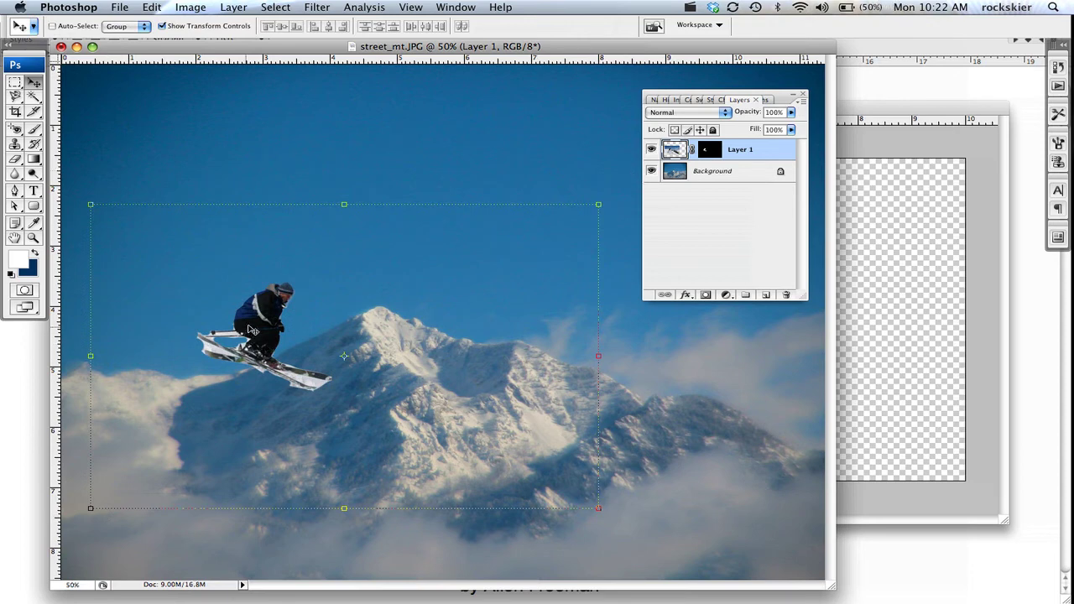
# Move the skier into the sky above the peak, zoom in, and target Layer 1's mask
pyautogui.moveTo(259, 325); pyautogui.dragTo(417, 225)
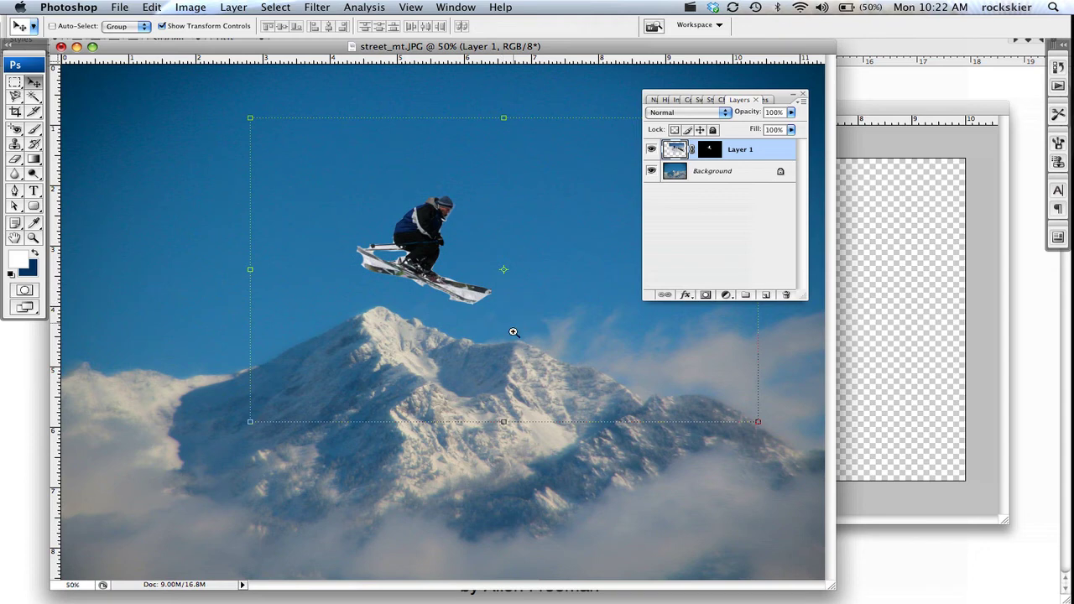
pyautogui.moveTo(514, 333); pyautogui.dragTo(380, 228)
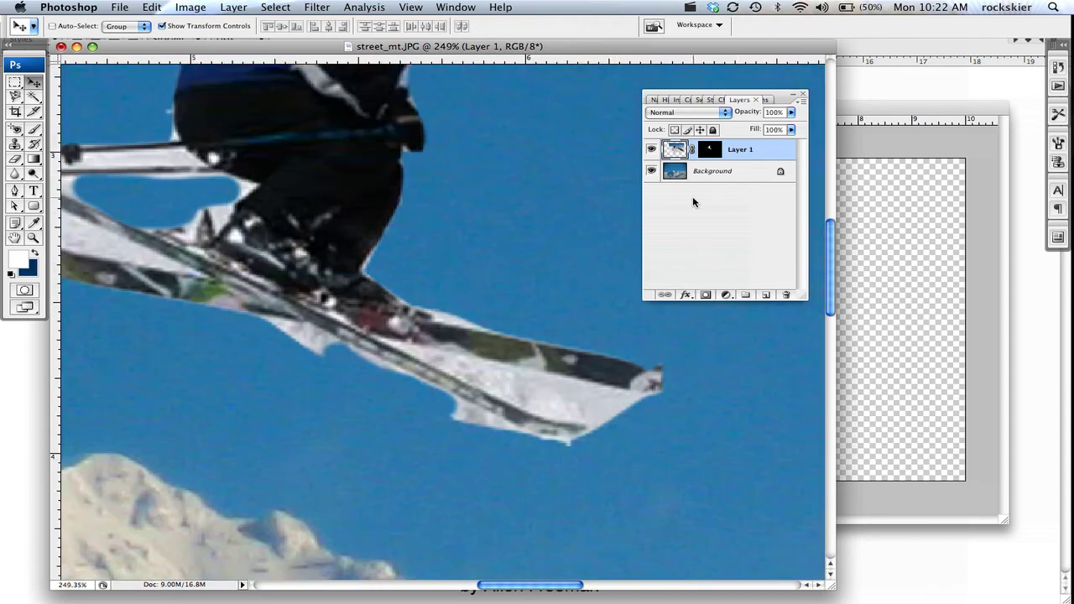
pyautogui.click(712, 151)
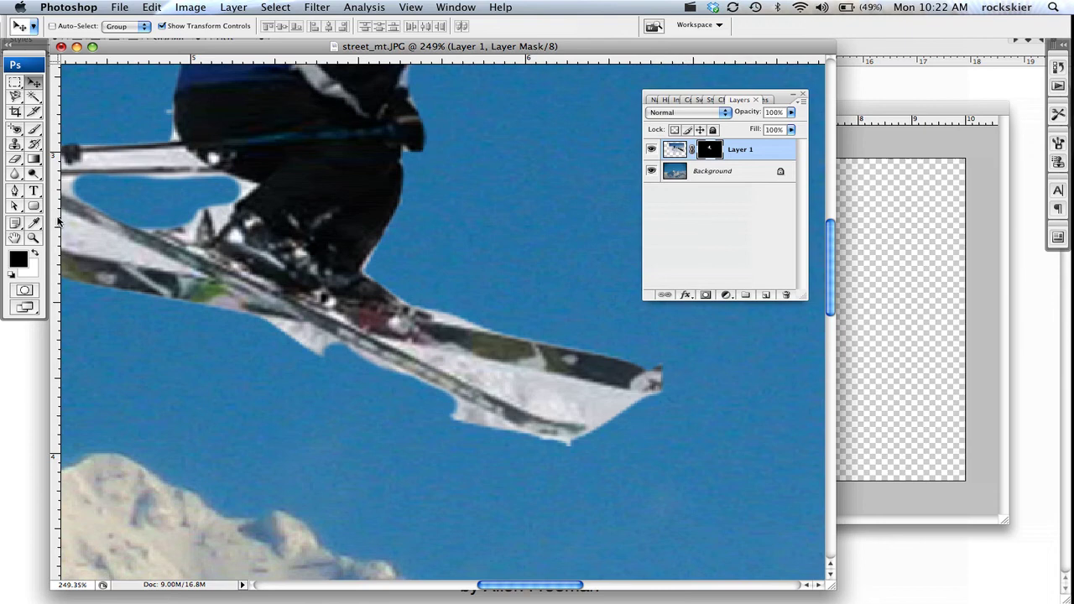
# Brush black on the mask to hide leftover snow by the left ski and pole, then zoom out
pyautogui.click(35, 129)
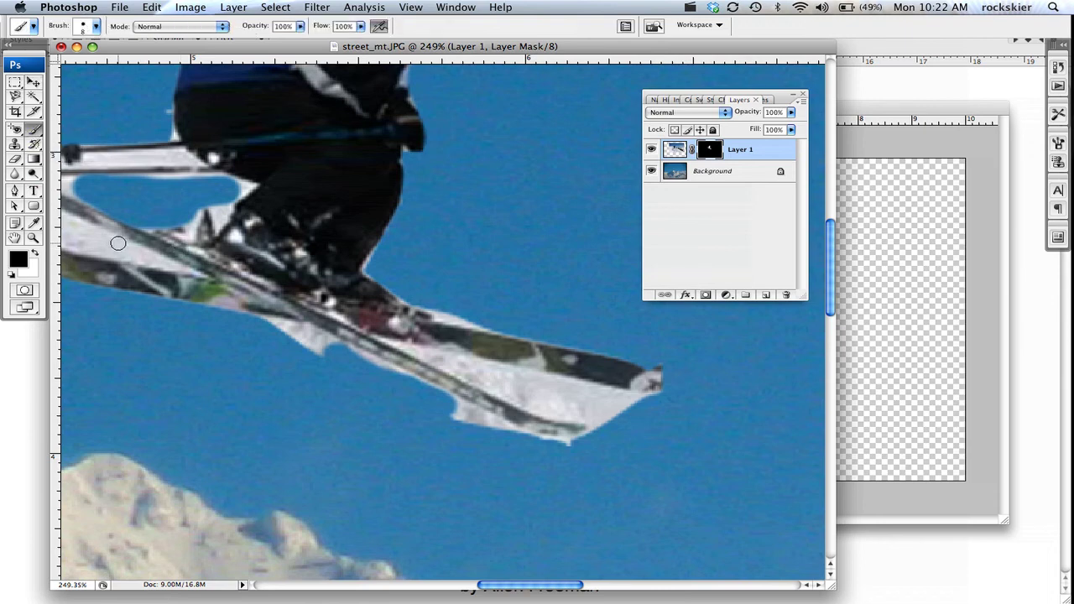
pyautogui.moveTo(117, 243)
pyautogui.mouseDown()
pyautogui.moveTo(83, 244)
pyautogui.moveTo(122, 251)
pyautogui.mouseUp()
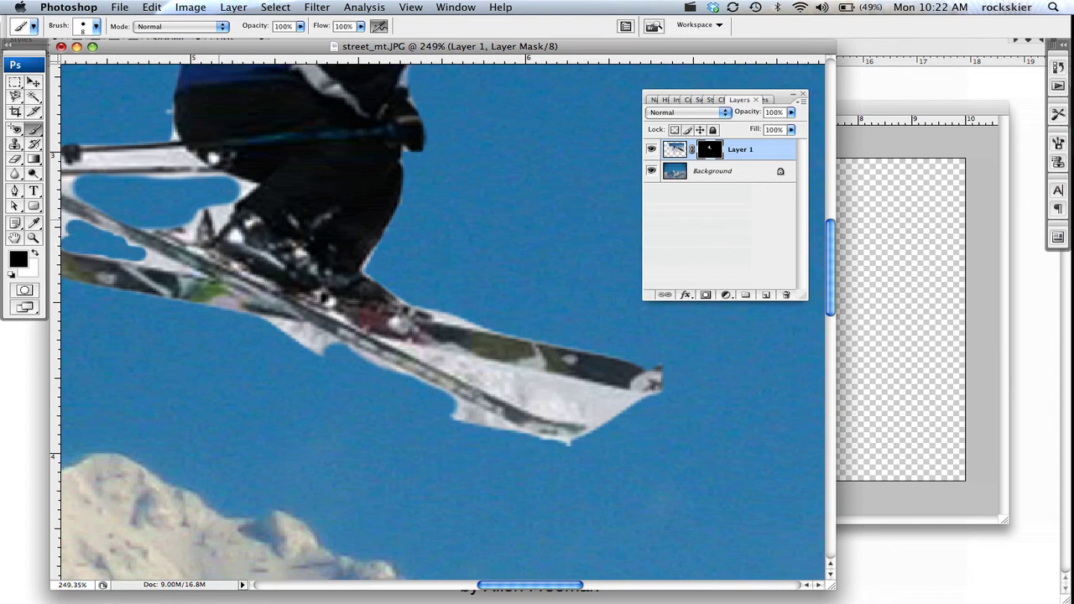
pyautogui.moveTo(172, 167)
pyautogui.mouseDown()
pyautogui.moveTo(87, 158)
pyautogui.moveTo(149, 159)
pyautogui.mouseUp()
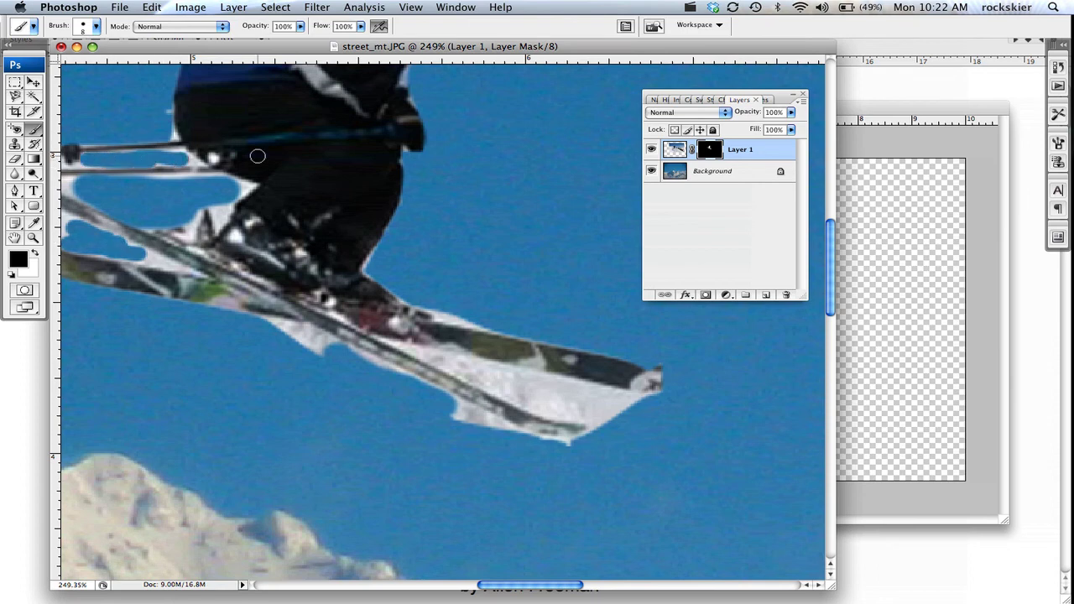
pyautogui.hotkey('ctrl', '-')
pyautogui.hotkey('ctrl', '-')
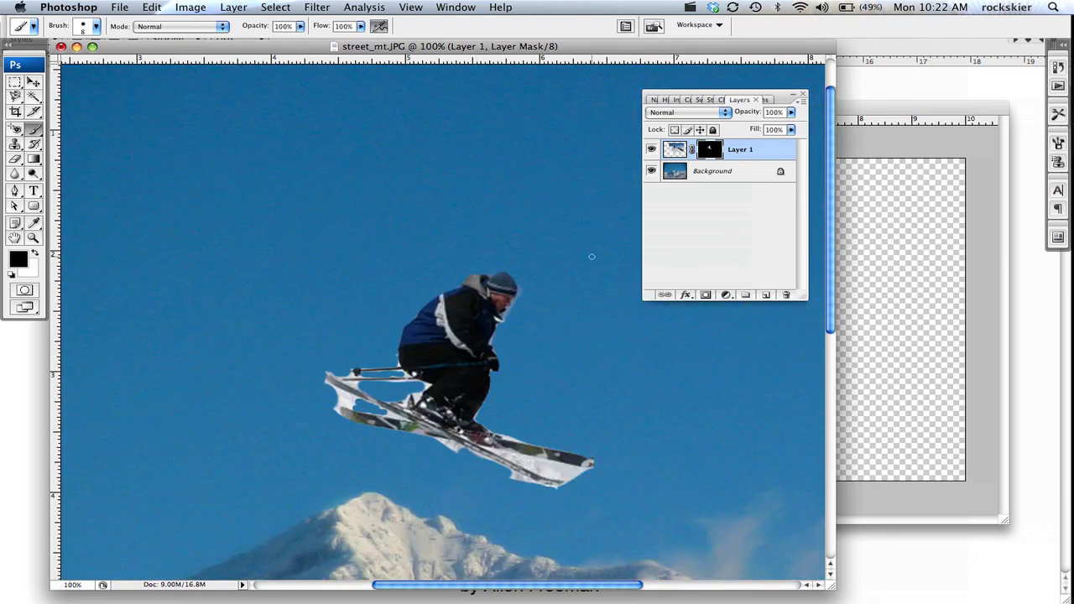